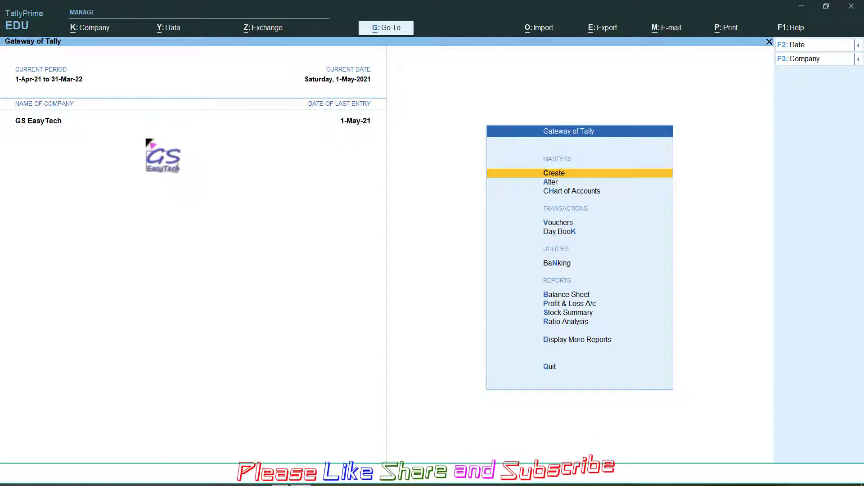
# Step: Start a new Receipt Note inventory voucher
pyautogui.click(559, 225)
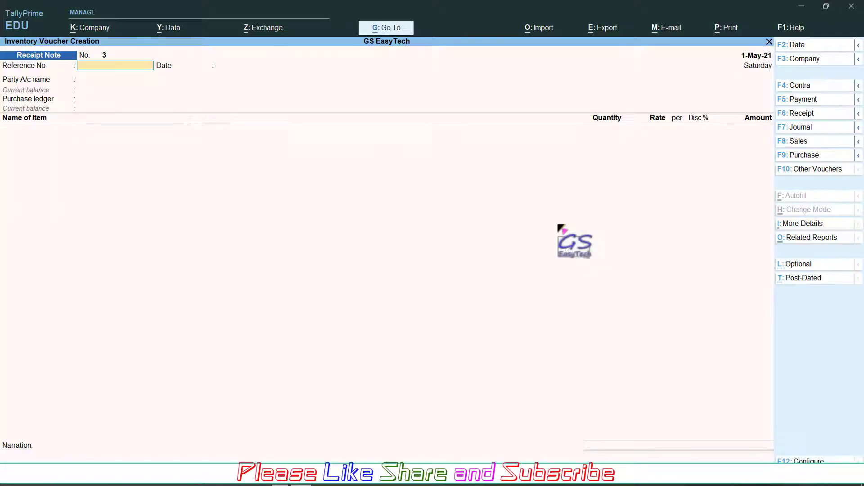
pyautogui.click(815, 170)
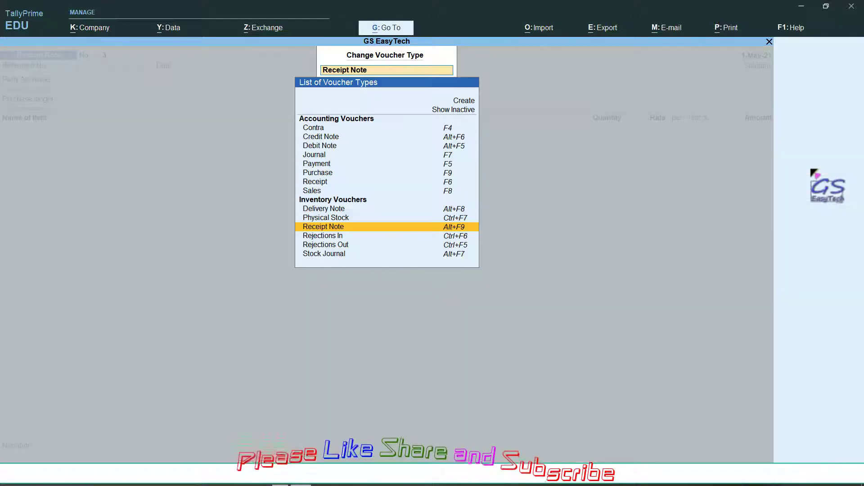
pyautogui.click(340, 228)
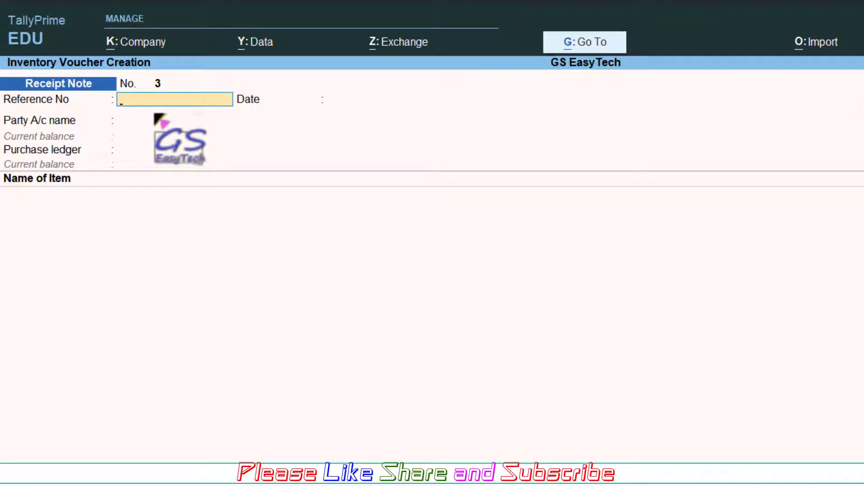
# Step: Set the receipt note's reference number to r-100, keep the date 1-May-21, and choose Ranchi Sales Ltd. as the party account
pyautogui.write('-100')
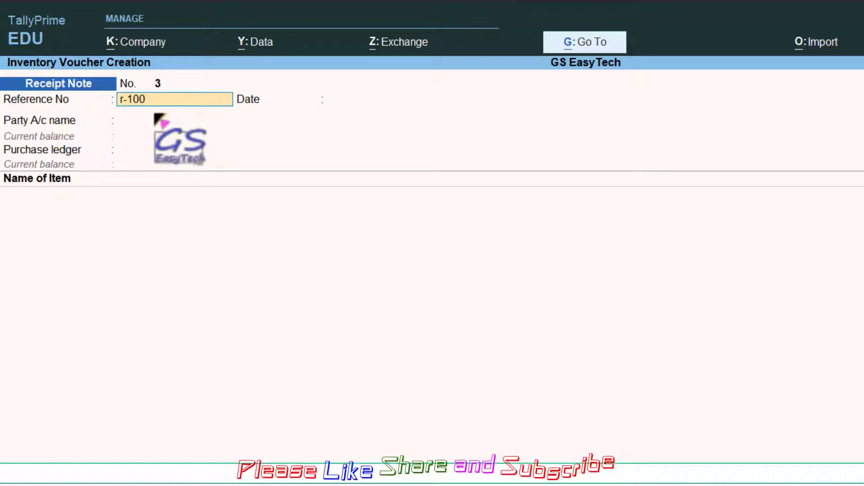
pyautogui.press('Return')
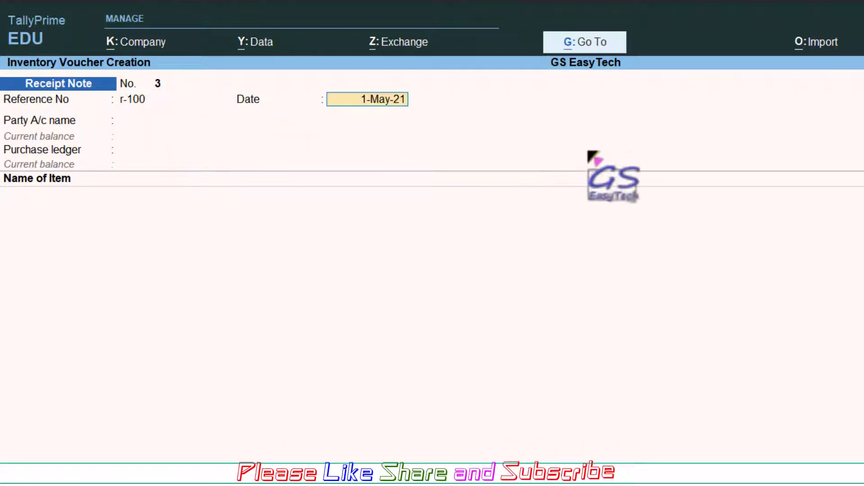
pyautogui.press('Return')
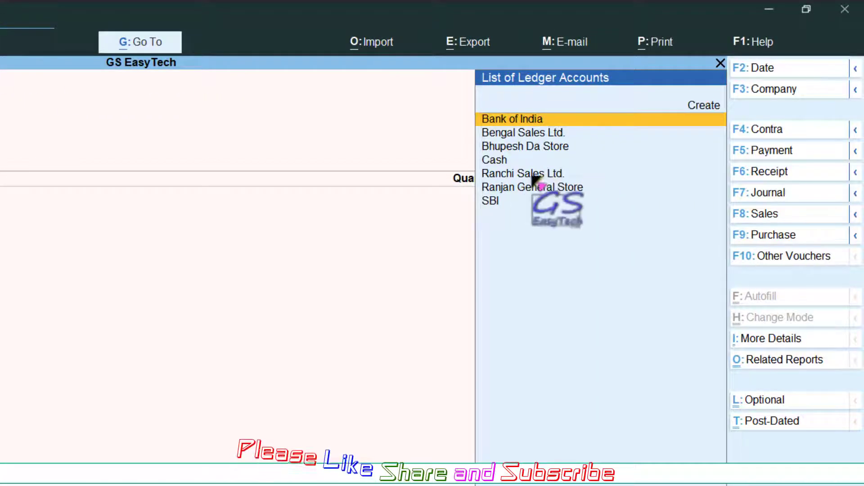
pyautogui.press('Return')
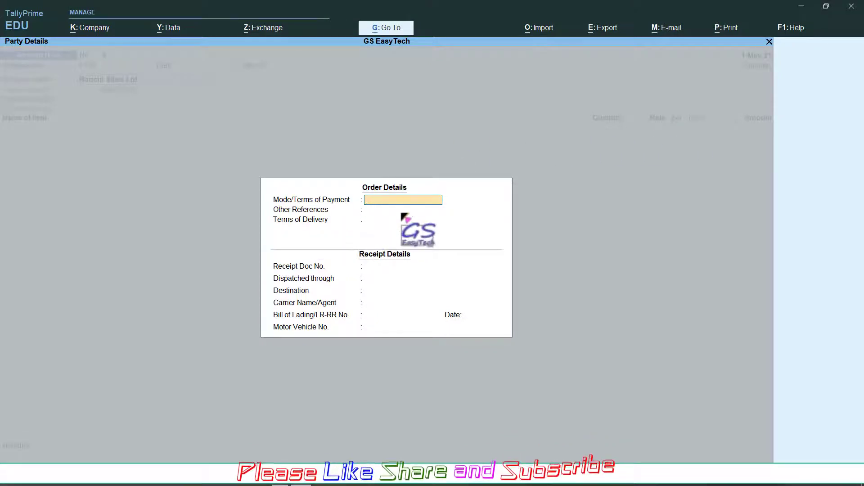
# Step: Leave the order and receipt details blank, accept the supplier's party details, and set the purchase ledger to Purchases A/c
pyautogui.press('Return')
pyautogui.press('Return')
pyautogui.press('Return')
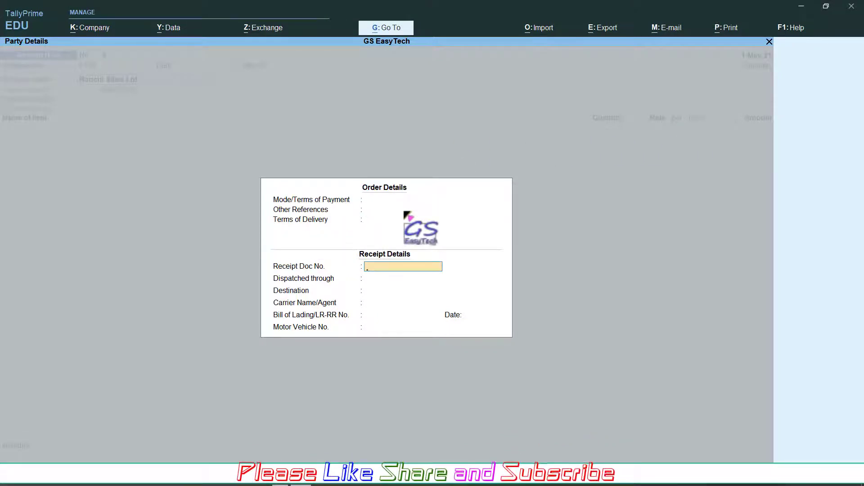
pyautogui.hotkey('ctrl', 'a')
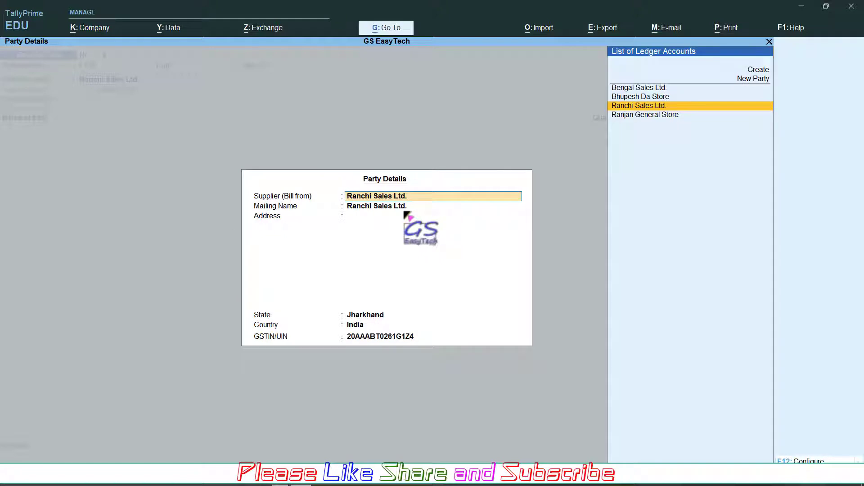
pyautogui.hotkey('ctrl', 'a')
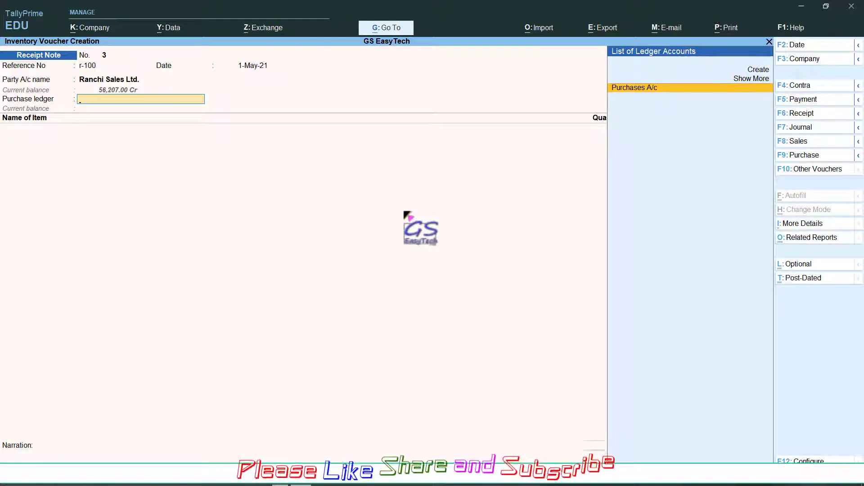
pyautogui.press('Return')
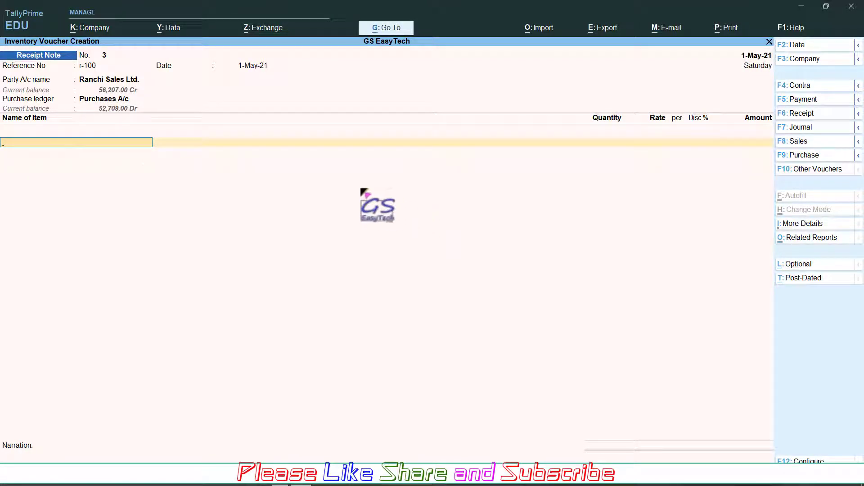
# Step: Add Smart Tv 52" (LG) as the receipt note's stock item
pyautogui.click(203, 144)
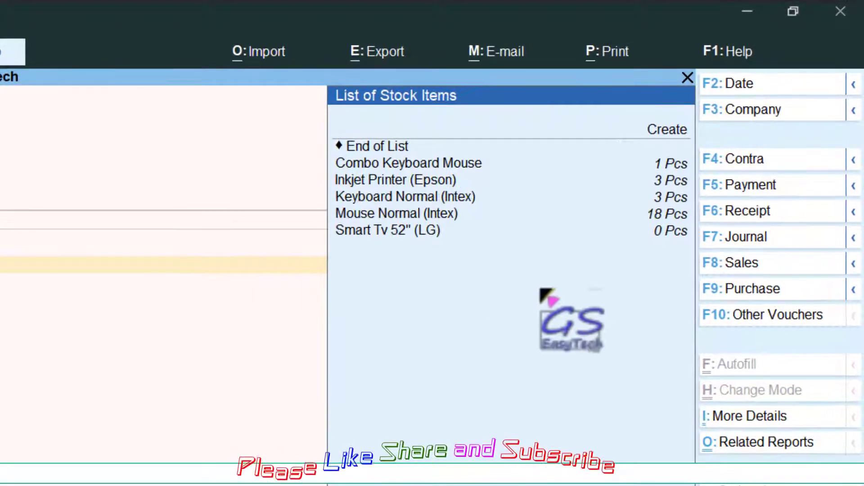
pyautogui.press('ctrl')
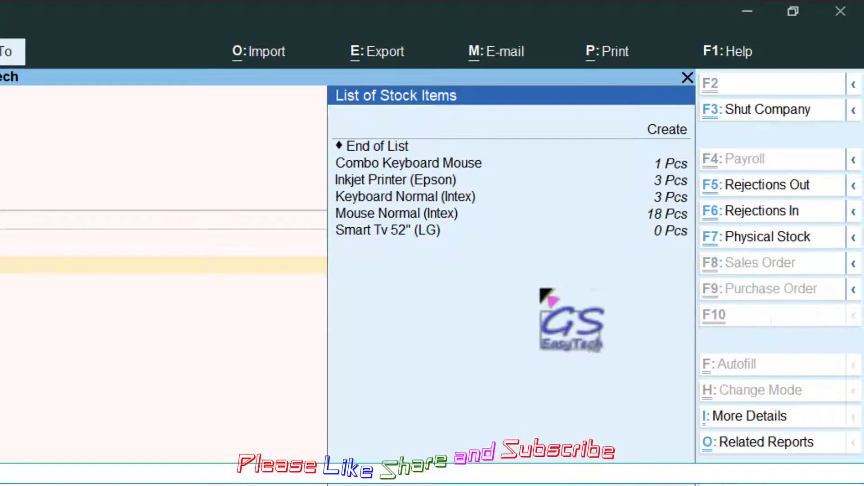
pyautogui.hotkey('ctrl', '2')
pyautogui.moveTo(325, 220)
pyautogui.mouseDown()
pyautogui.moveTo(470, 258)
pyautogui.moveTo(689, 249)
pyautogui.moveTo(682, 247)
pyautogui.mouseUp()
pyautogui.press('Escape')
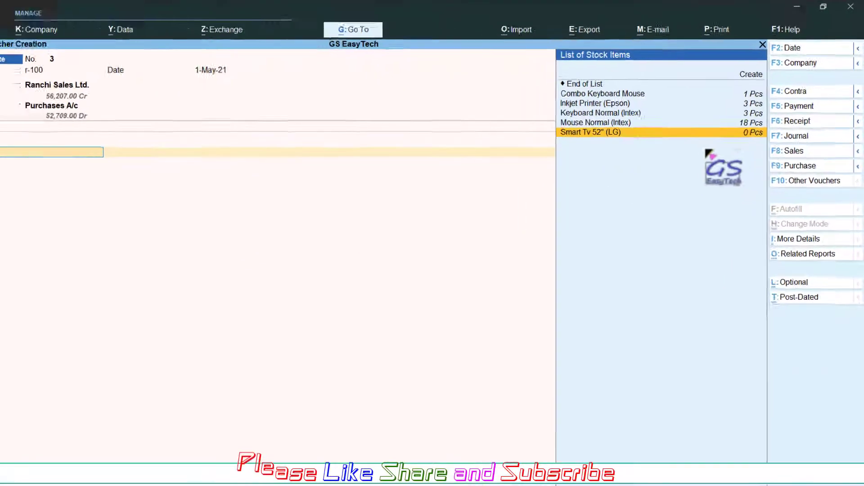
pyautogui.press('Return')
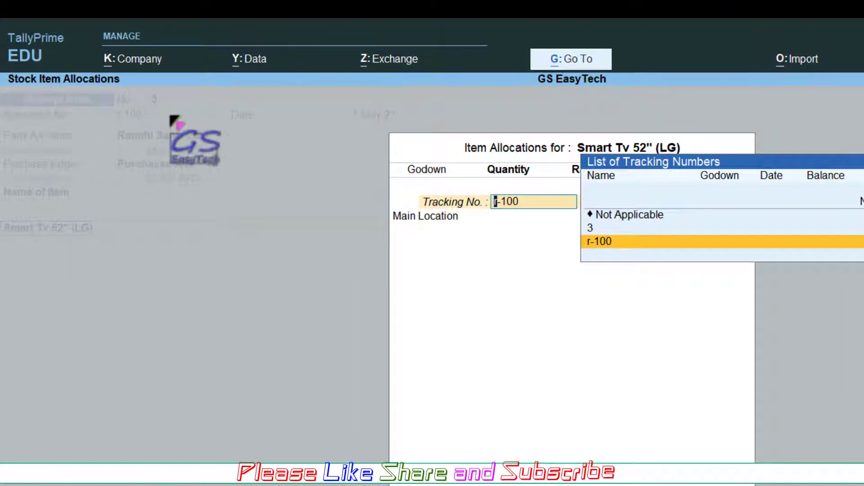
# Step: Allocate the item under tracking number r-100 to Godown One with quantity 10 Pcs at rate 25,000.00, and finish the allocation
pyautogui.click(601, 243)
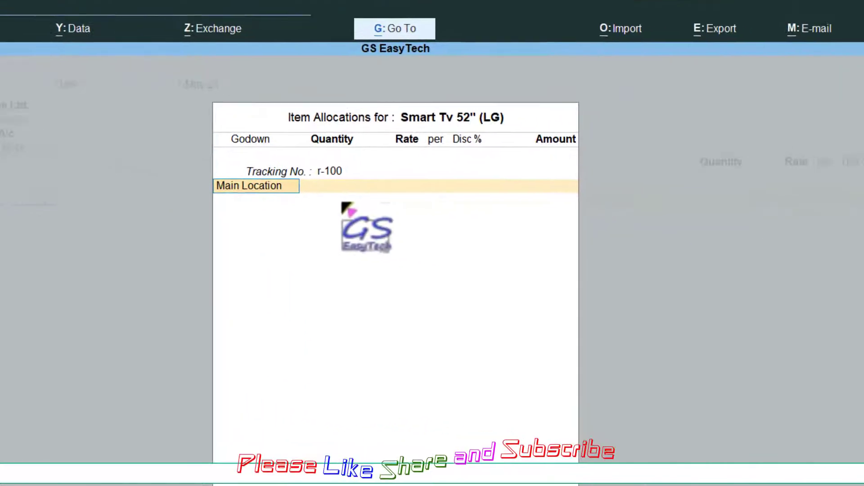
pyautogui.press('BackSpace')
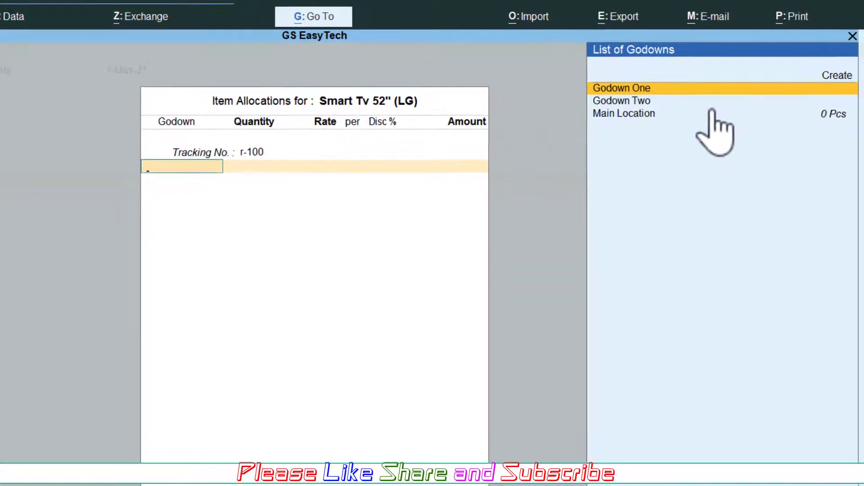
pyautogui.press('Return')
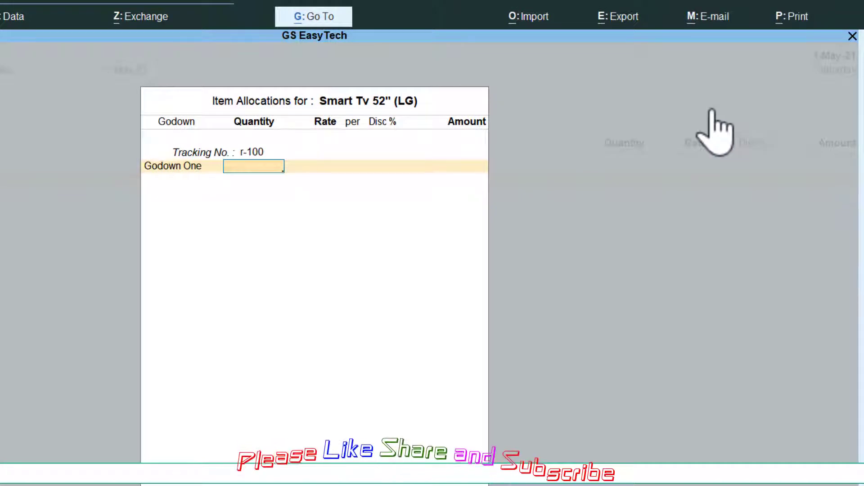
pyautogui.write('10')
pyautogui.press('Return')
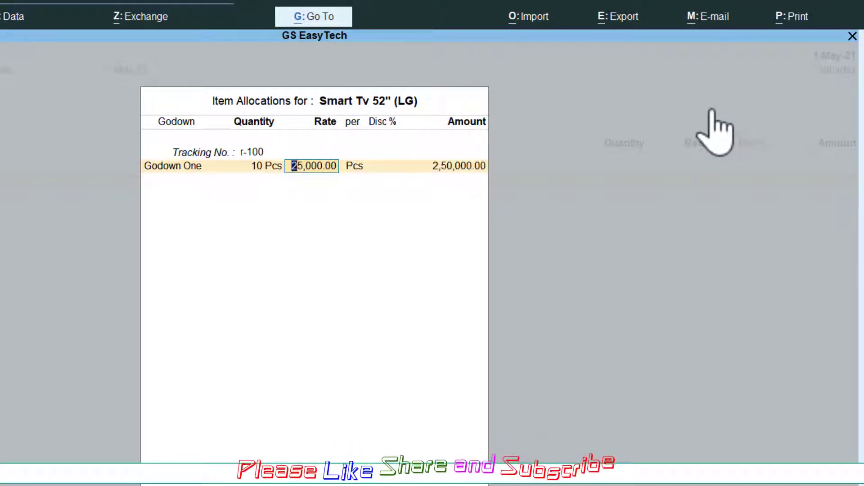
pyautogui.press('Return')
pyautogui.press('Return')
pyautogui.press('Return')
pyautogui.press('Return')
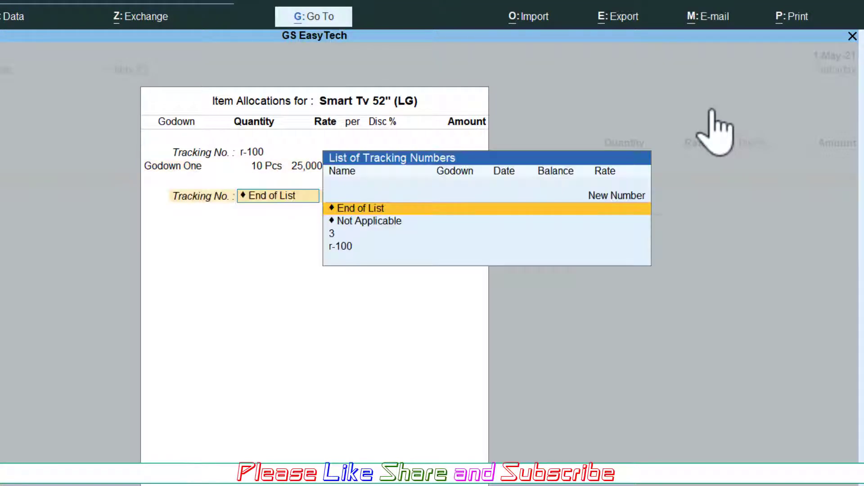
pyautogui.press('Return')
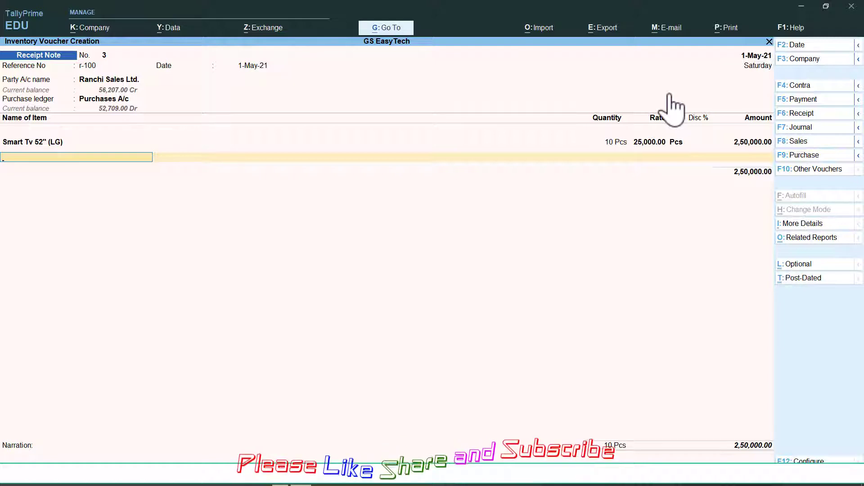
# Step: End the item list and add the SGST and CGST ledgers with their calculated amounts
pyautogui.press('Return')
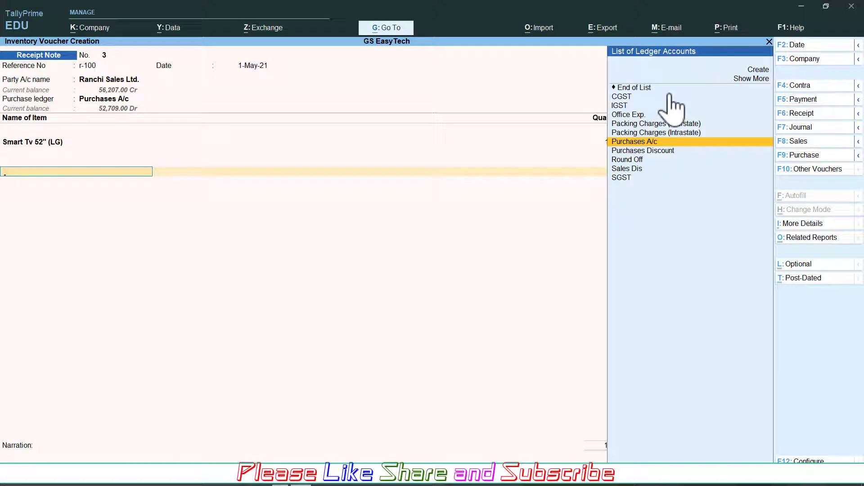
pyautogui.press('Down')
pyautogui.press('Down')
pyautogui.press('Down')
pyautogui.press('Down')
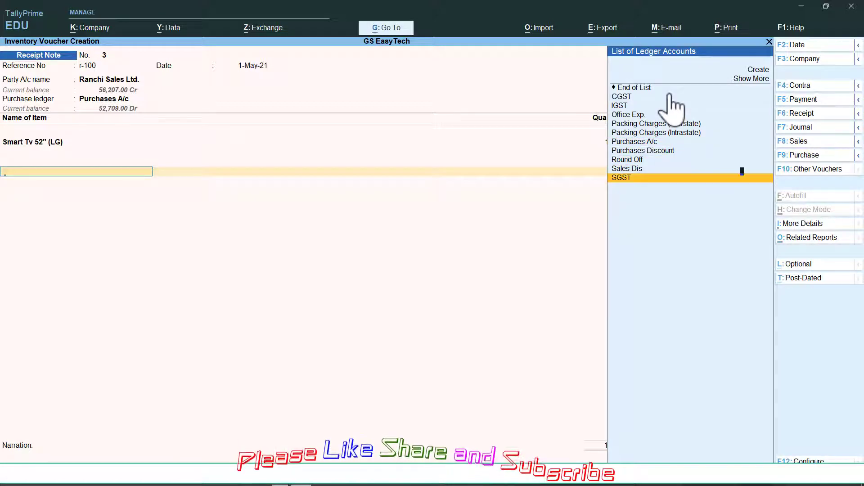
pyautogui.press('Return')
pyautogui.press('Return')
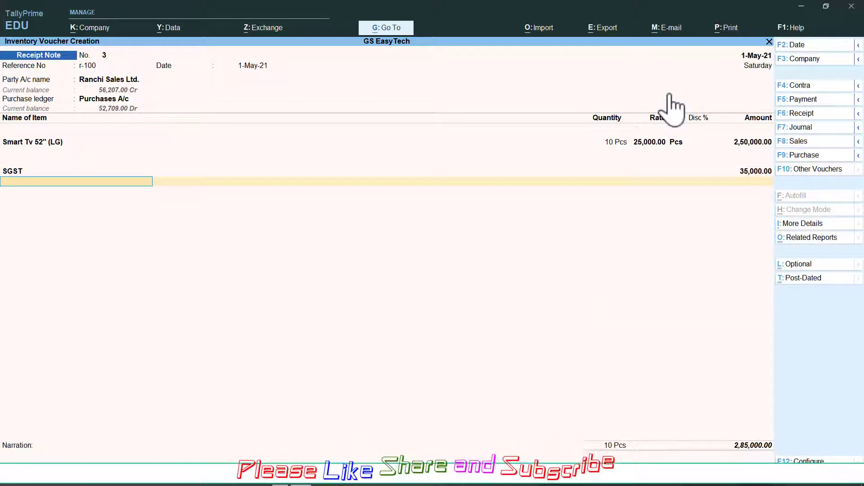
pyautogui.write('C')
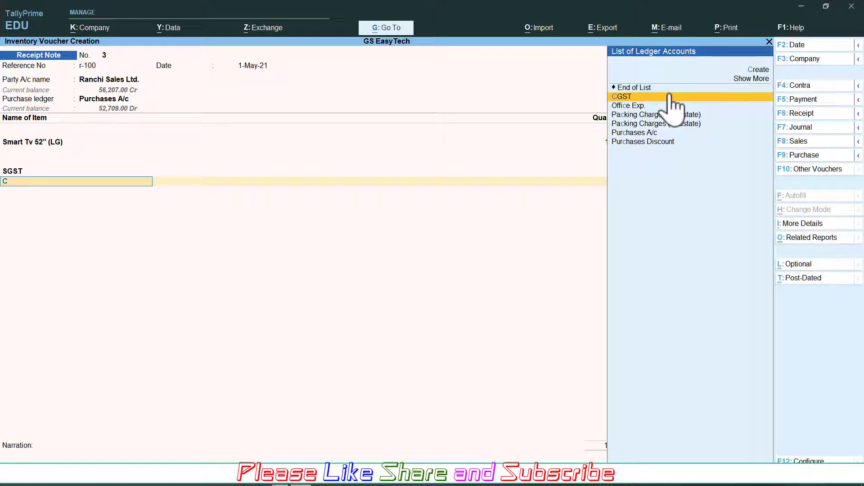
pyautogui.press('Return')
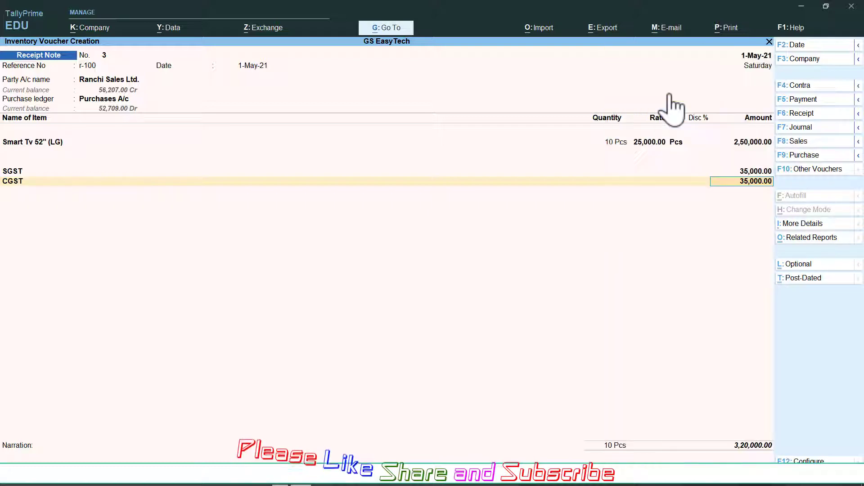
pyautogui.press('Return')
pyautogui.press('Return')
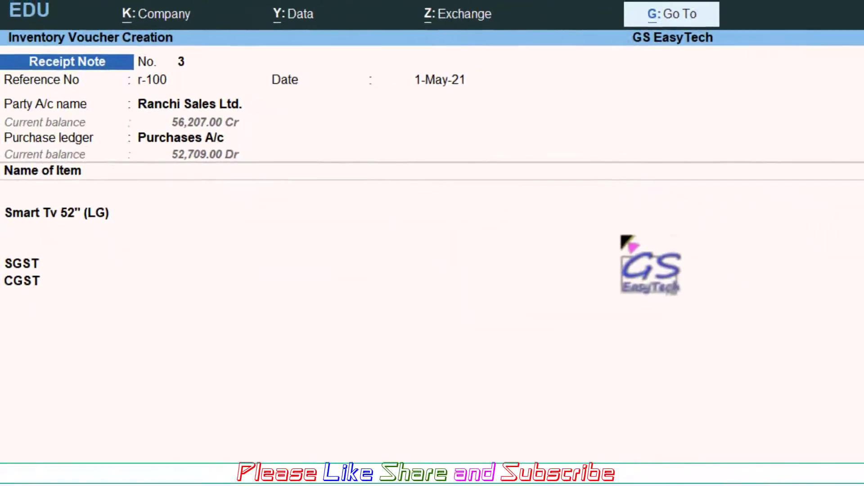
# Step: Leave the narration blank and save the receipt note
pyautogui.press('Return')
pyautogui.press('Return')
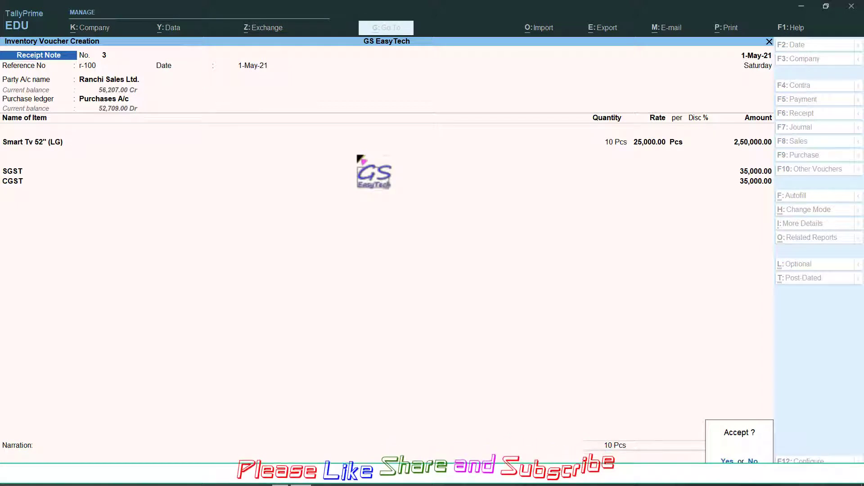
pyautogui.press('Return')
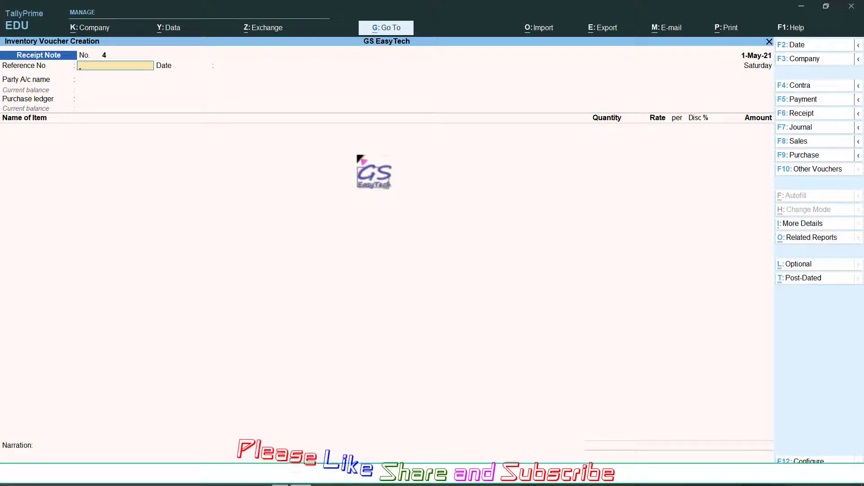
# Step: Leave voucher entry and open the list of additional reports
pyautogui.press('Escape')
pyautogui.press('y')
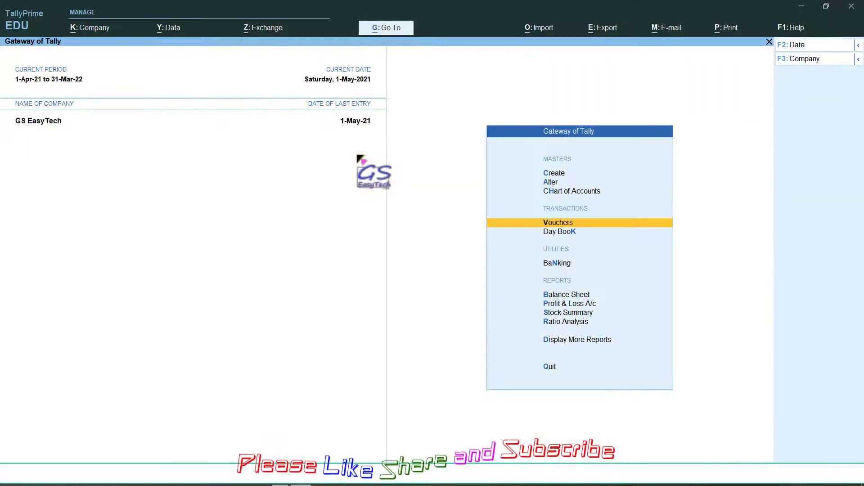
pyautogui.press('Down')
pyautogui.press('Down')
pyautogui.press('Down')
pyautogui.press('Down')
pyautogui.press('Down')
pyautogui.press('Down')
pyautogui.press('Down')
pyautogui.press('Down')
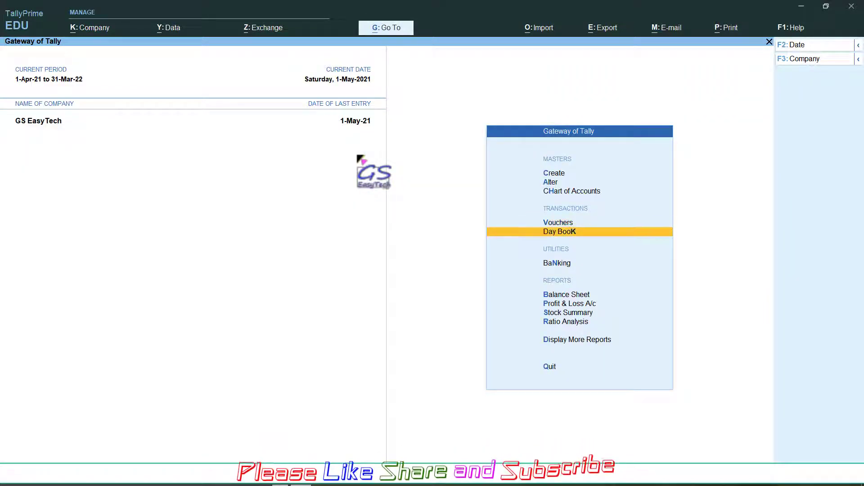
pyautogui.press('Up')
pyautogui.press('Return')
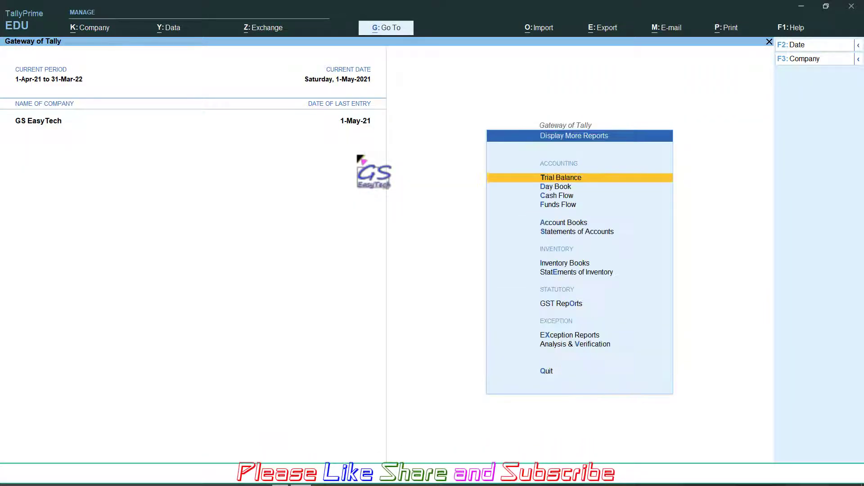
# Step: Open the Purchase Bills Pending report from the Statements of Inventory
pyautogui.press('Down')
pyautogui.press('Down')
pyautogui.press('Down')
pyautogui.press('Down')
pyautogui.press('Down')
pyautogui.press('Down')
pyautogui.press('Down')
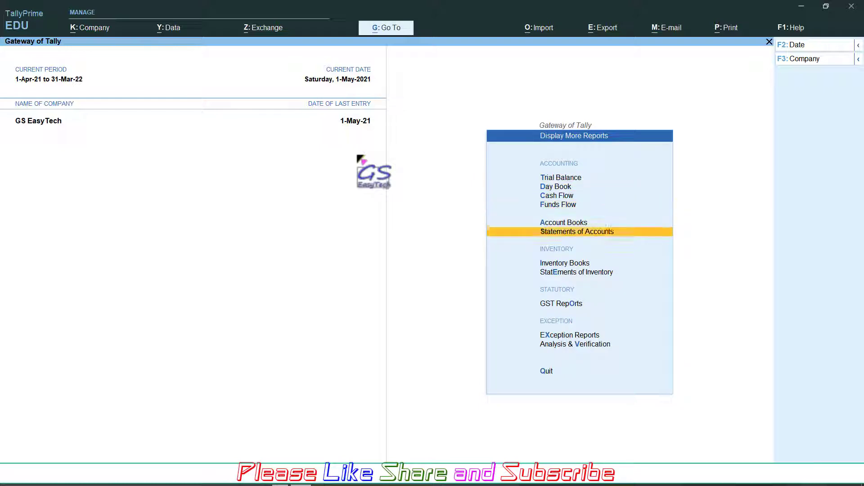
pyautogui.press('Return')
pyautogui.press('Down')
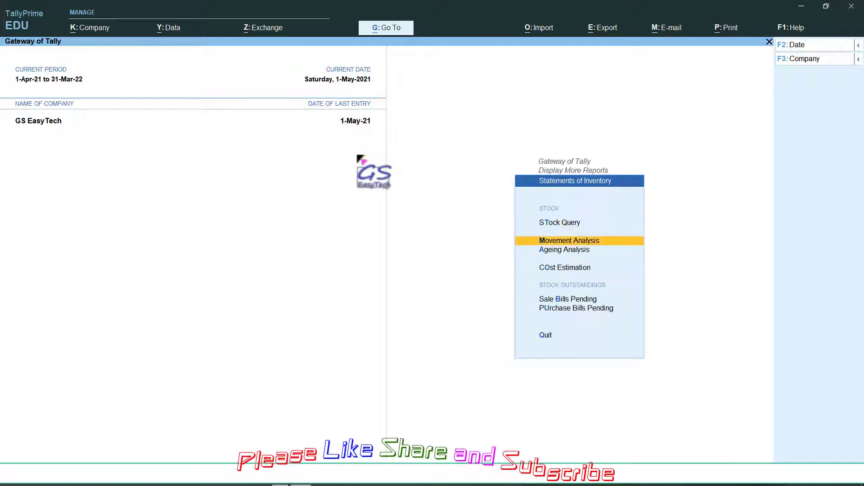
pyautogui.press('Down')
pyautogui.press('Down')
pyautogui.press('Down')
pyautogui.press('Down')
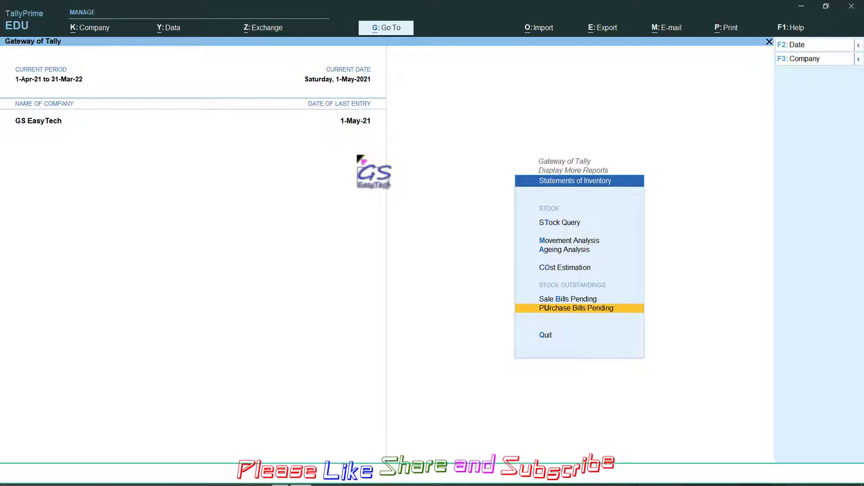
pyautogui.press('Return')
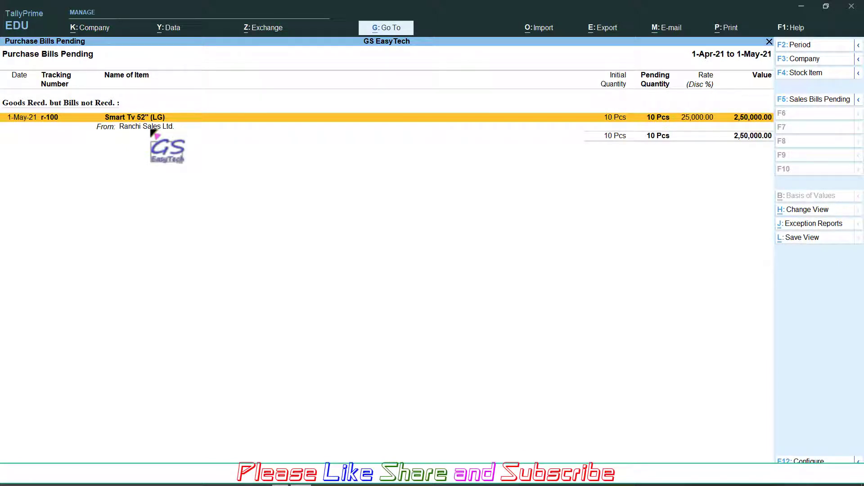
pyautogui.press('ctrl')
pyautogui.moveTo(86, 108); pyautogui.dragTo(195, 137)
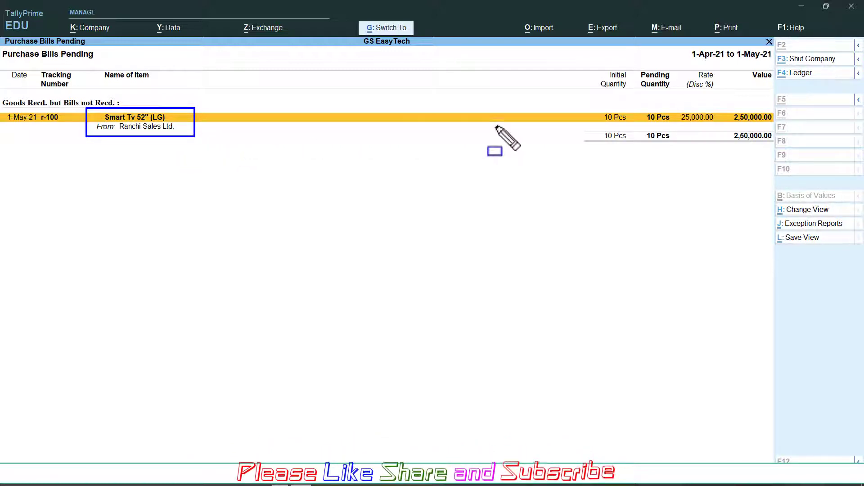
pyautogui.moveTo(598, 107)
pyautogui.mouseDown()
pyautogui.moveTo(623, 131)
pyautogui.moveTo(633, 129)
pyautogui.mouseUp()
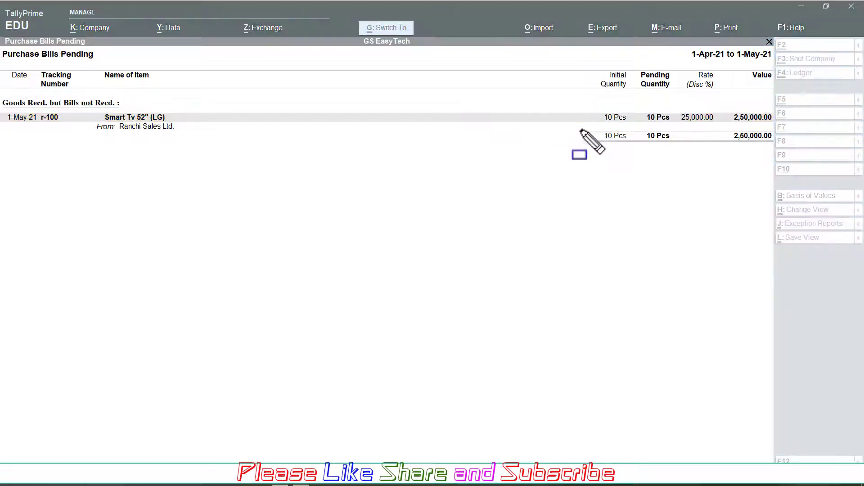
# Step: Leave the pending purchase bills report and open voucher entry from the Gateway of Tally
pyautogui.press('Escape')
pyautogui.press('Escape')
pyautogui.press('Escape')
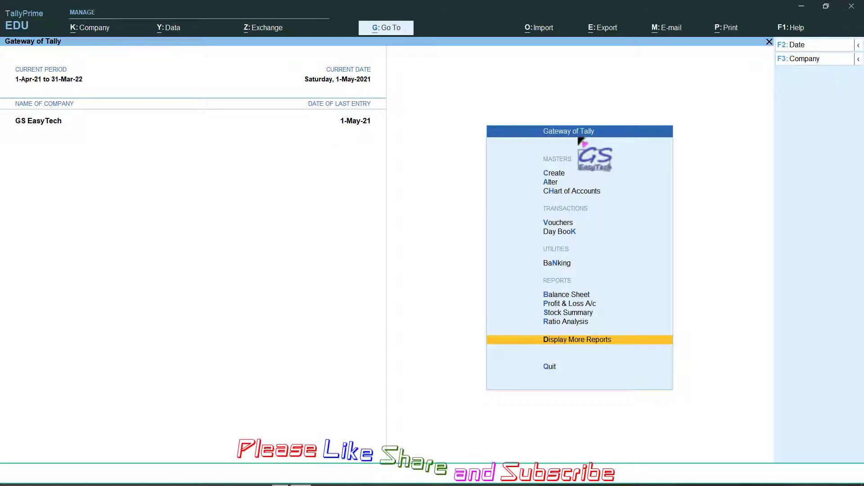
pyautogui.click(557, 223)
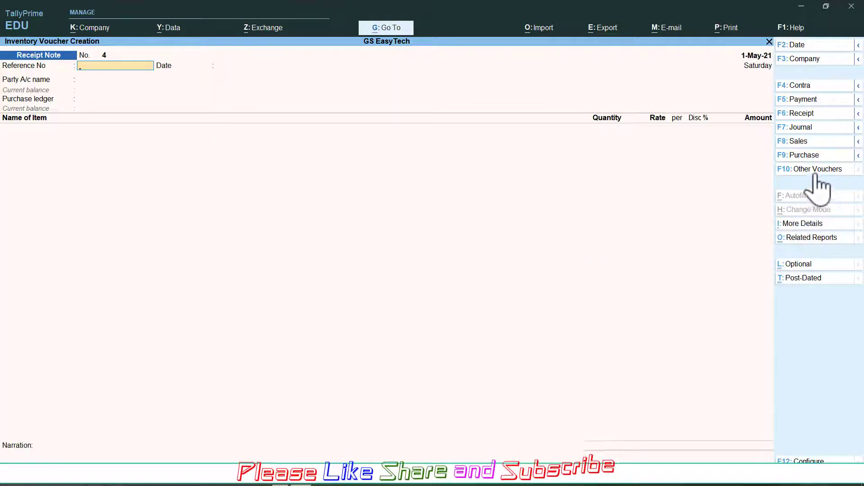
# Step: Show the inactive voucher types and change the voucher type to Rejections Out
pyautogui.click(815, 170)
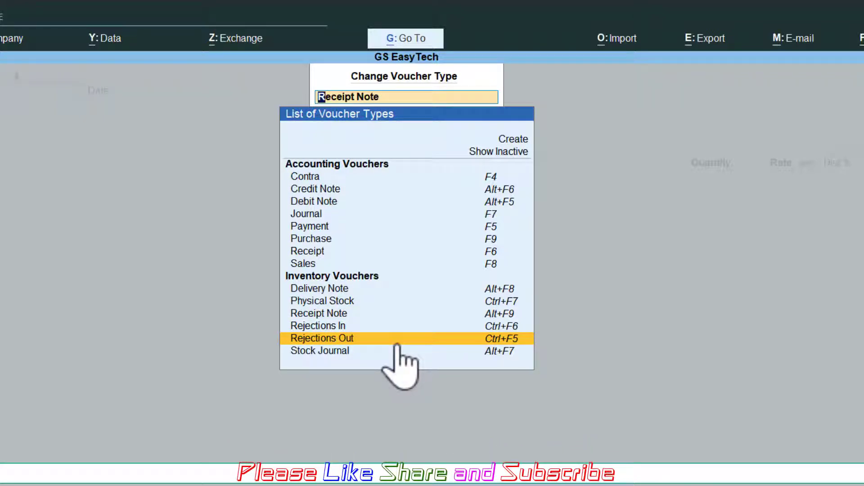
pyautogui.click(500, 153)
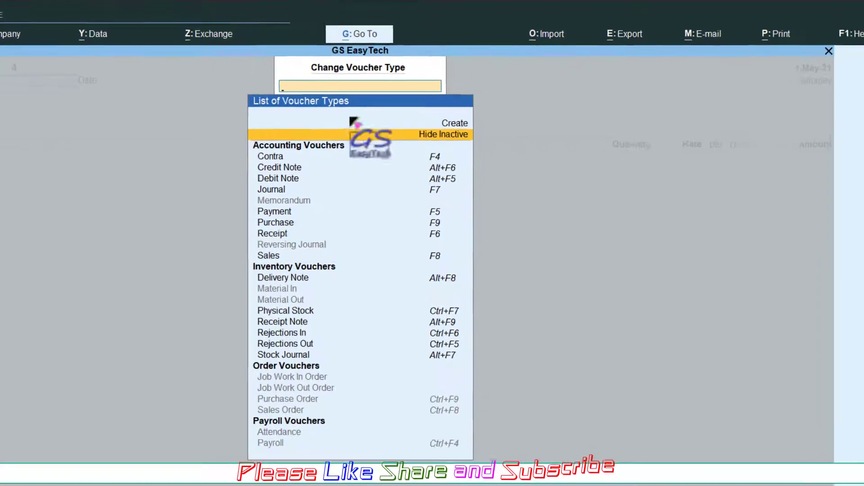
pyautogui.hotkey('ctrl', '2')
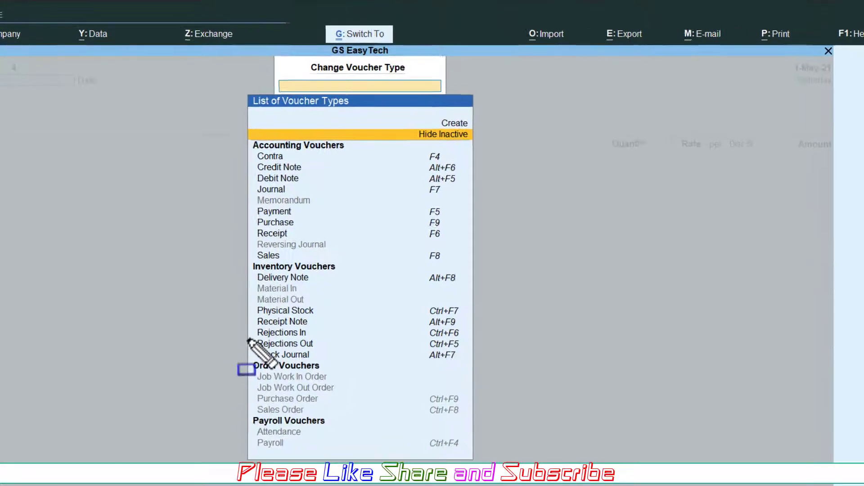
pyautogui.moveTo(246, 336)
pyautogui.mouseDown()
pyautogui.moveTo(497, 358)
pyautogui.moveTo(484, 346)
pyautogui.mouseUp()
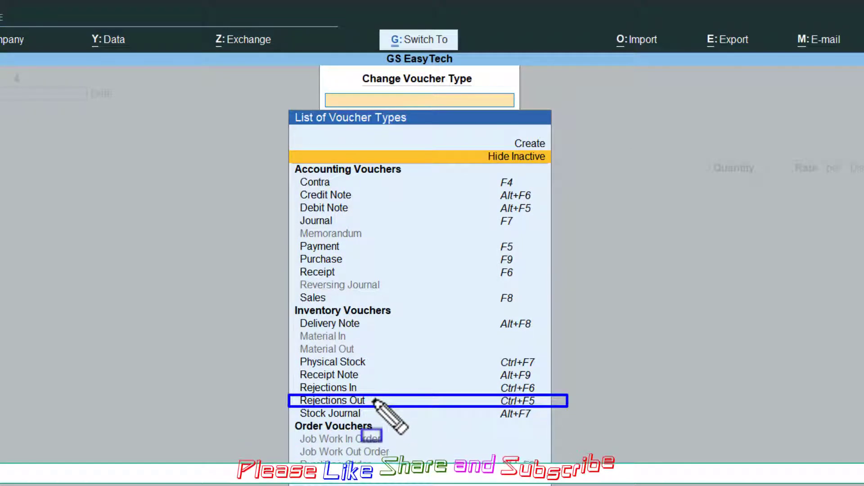
pyautogui.hotkey('ctrl', 'z')
pyautogui.press('Escape')
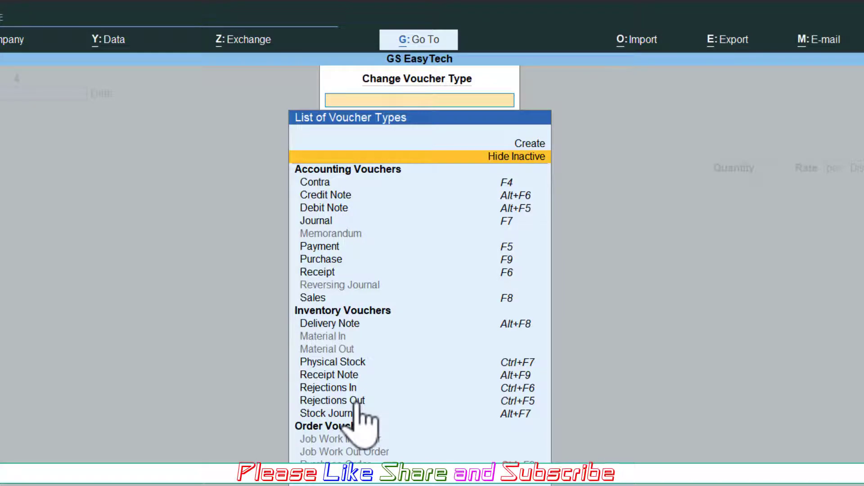
pyautogui.click(355, 402)
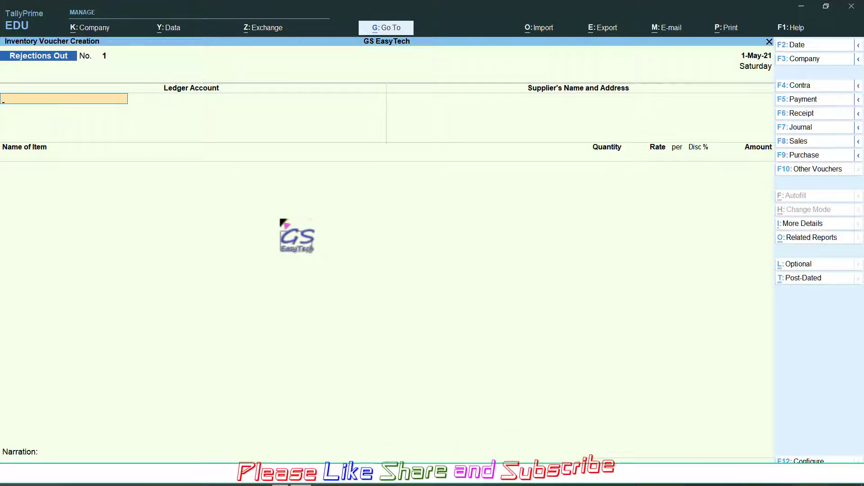
# Step: Select Ranchi Sales Ltd. as the ledger account and accept it as the supplier's name
pyautogui.press('space')
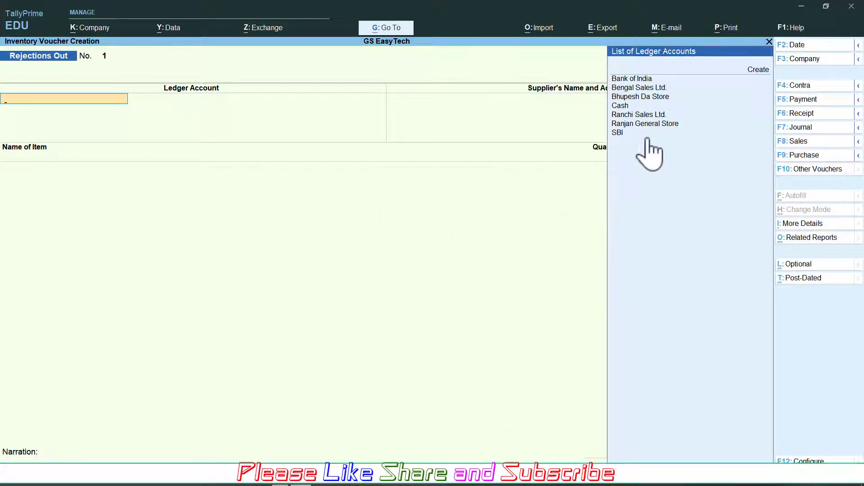
pyautogui.click(639, 116)
pyautogui.click(637, 116)
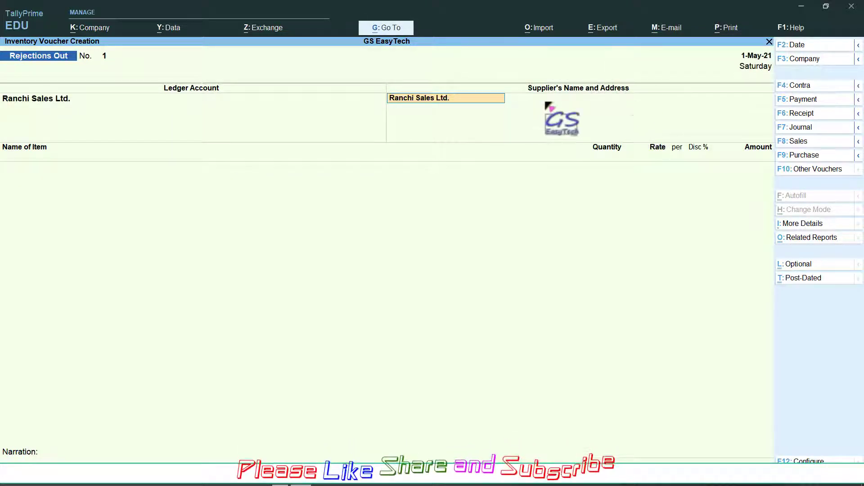
pyautogui.press('Return')
pyautogui.press('Return')
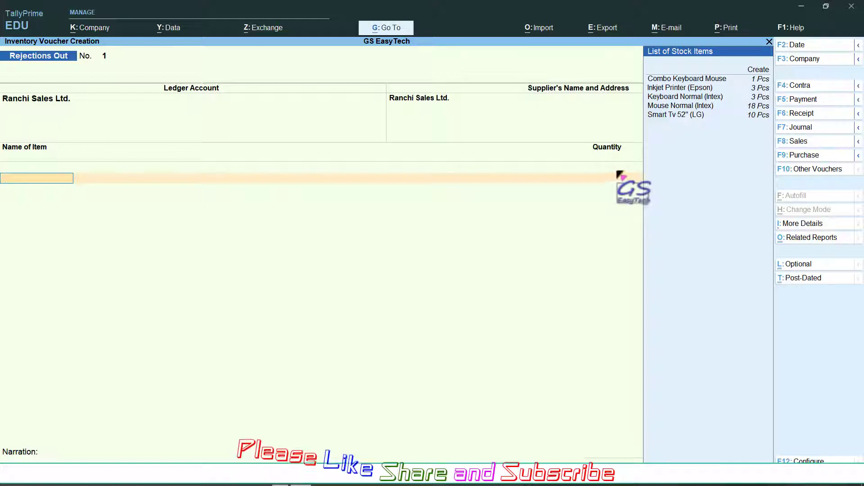
# Step: Add the stock item Smart Tv 52" (LG) under tracking number r-100
pyautogui.click(667, 115)
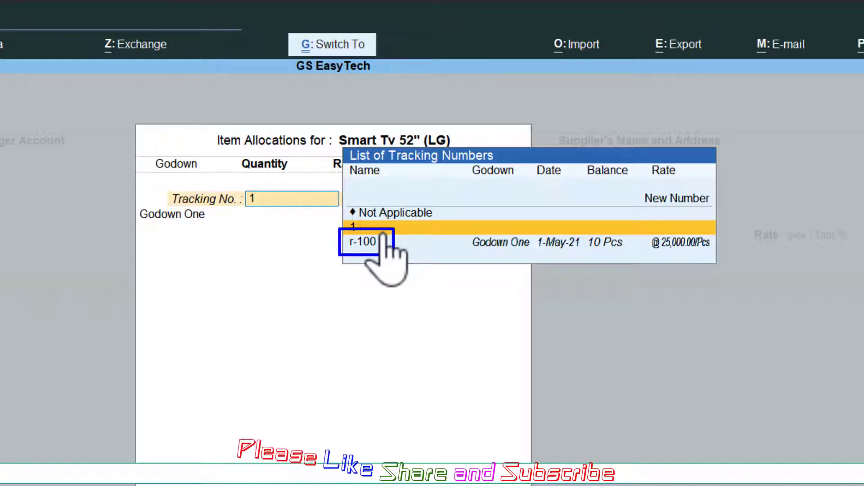
pyautogui.press('Down')
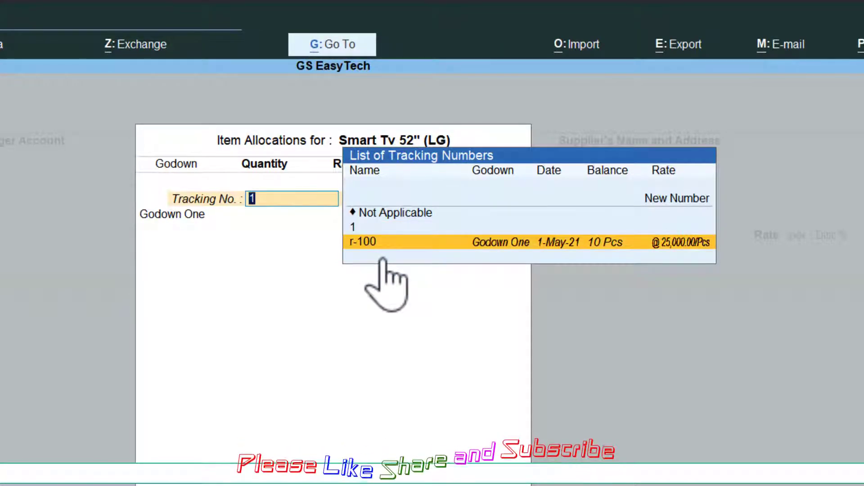
pyautogui.press('Return')
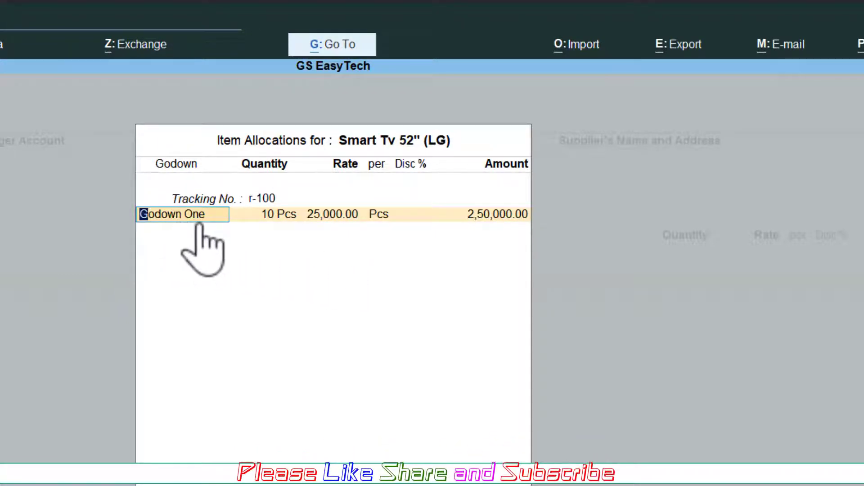
# Step: Allocate 5 Pcs from Godown One at rate 25,000.00 and end the list of tracking numbers
pyautogui.press('Return')
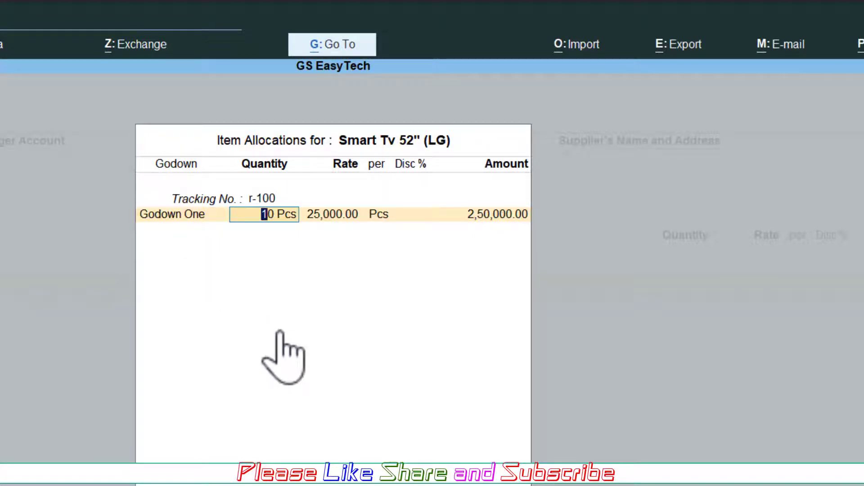
pyautogui.write('5')
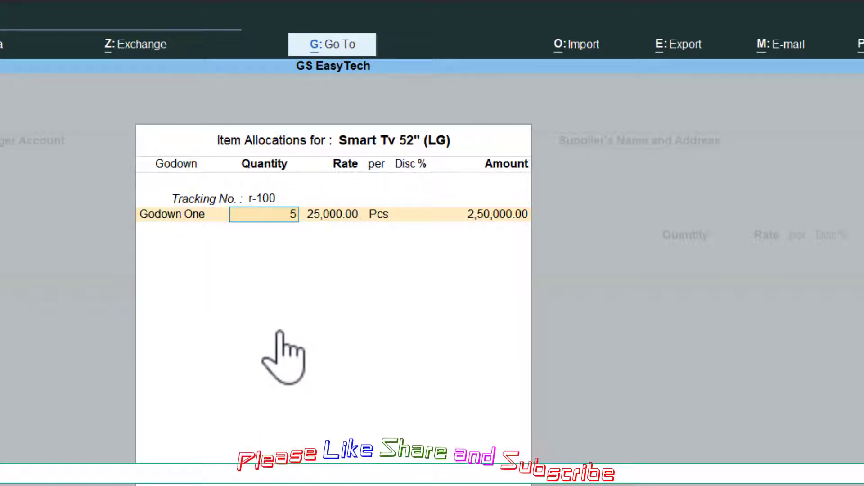
pyautogui.press('Return')
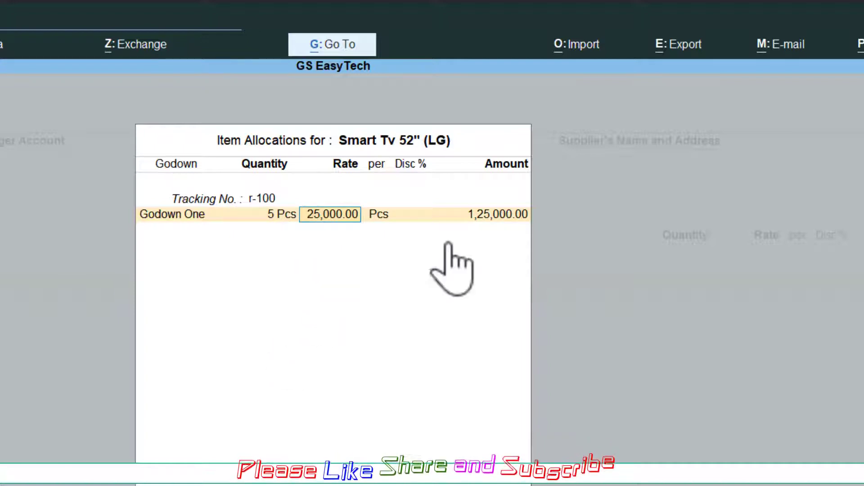
pyautogui.press('Return')
pyautogui.press('Return')
pyautogui.press('Return')
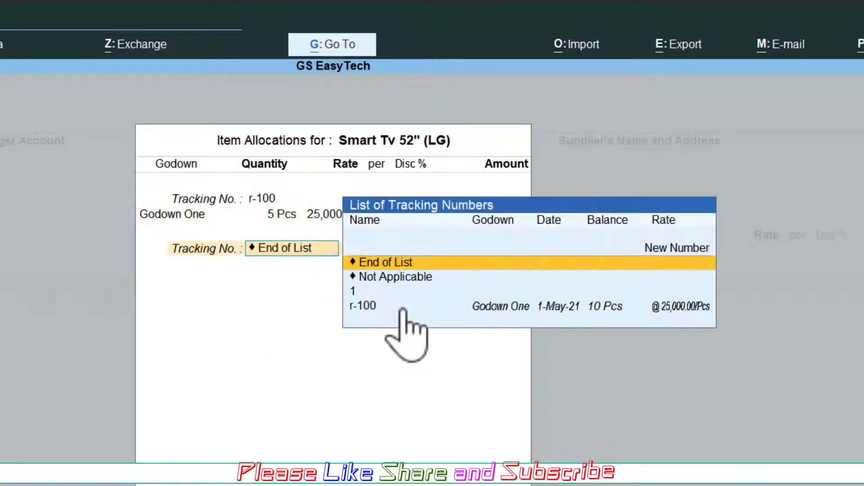
pyautogui.press('Return')
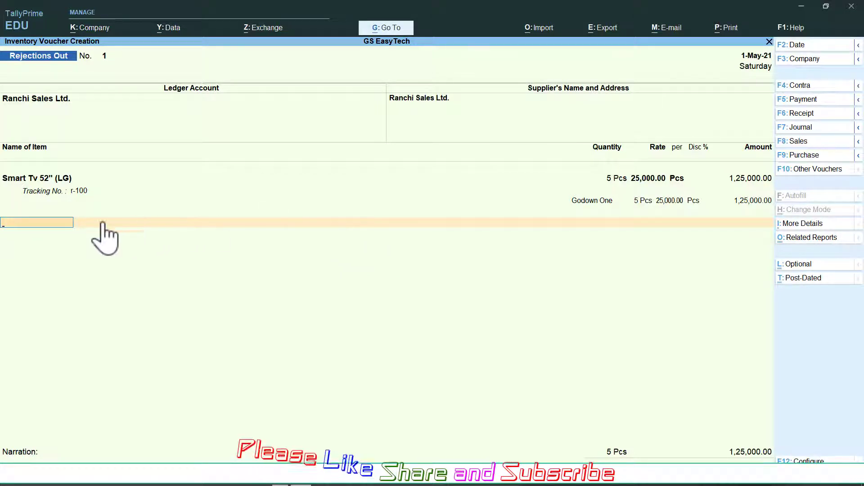
# Step: End the item list, leave the narration blank and save the Rejections Out voucher
pyautogui.press('space')
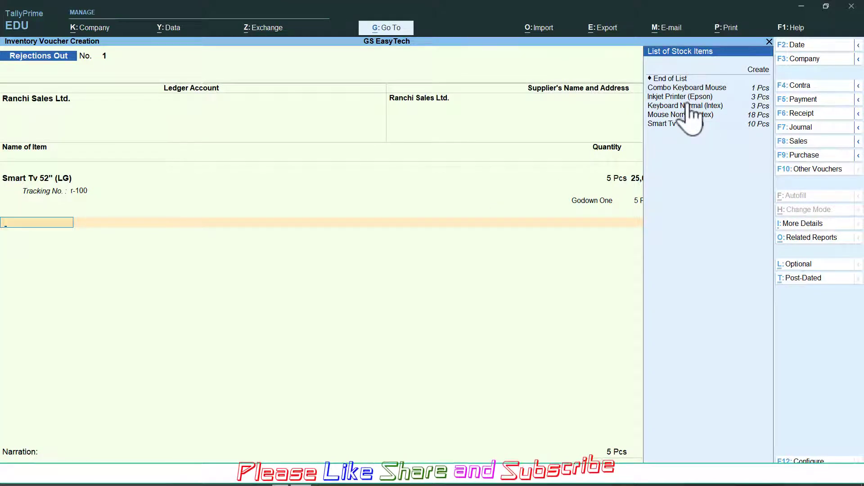
pyautogui.press('ctrl')
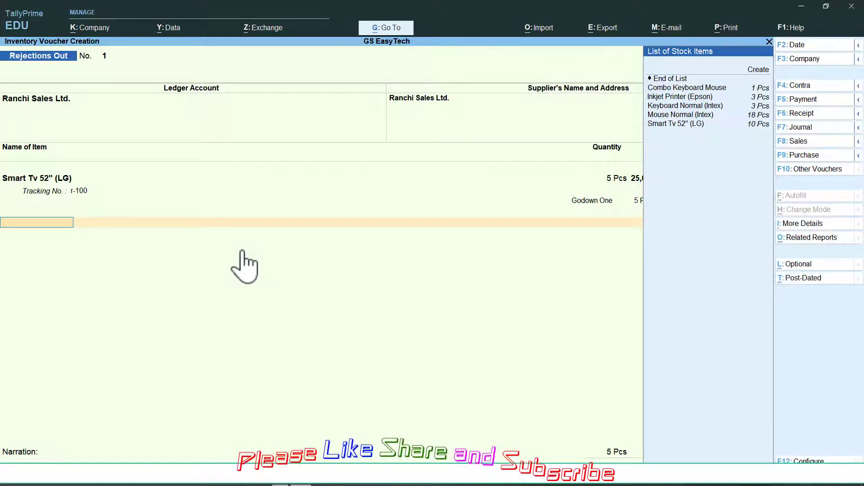
pyautogui.click(673, 80)
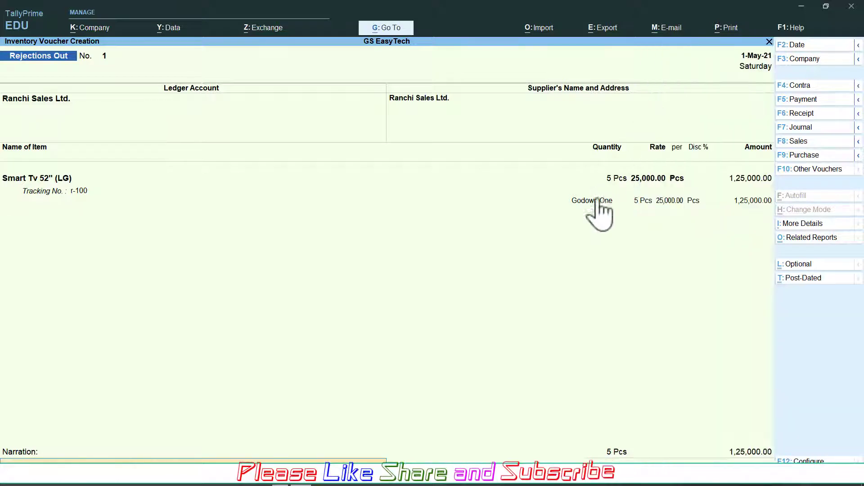
pyautogui.press('Return')
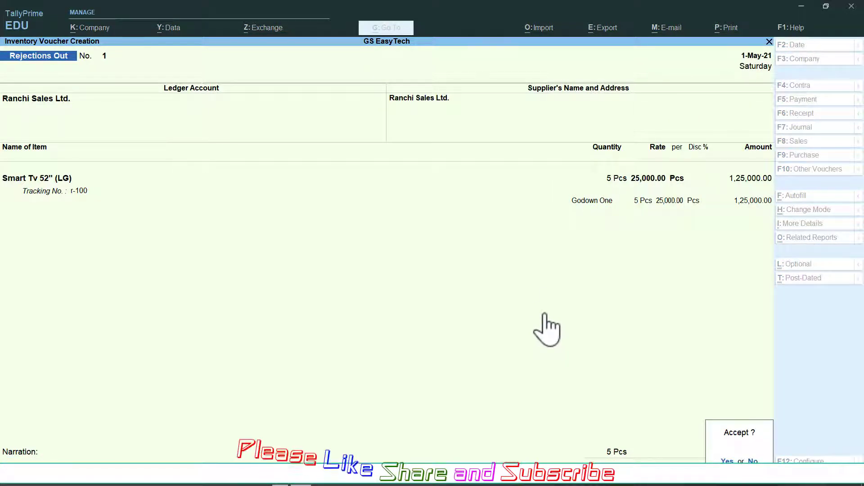
pyautogui.press('Return')
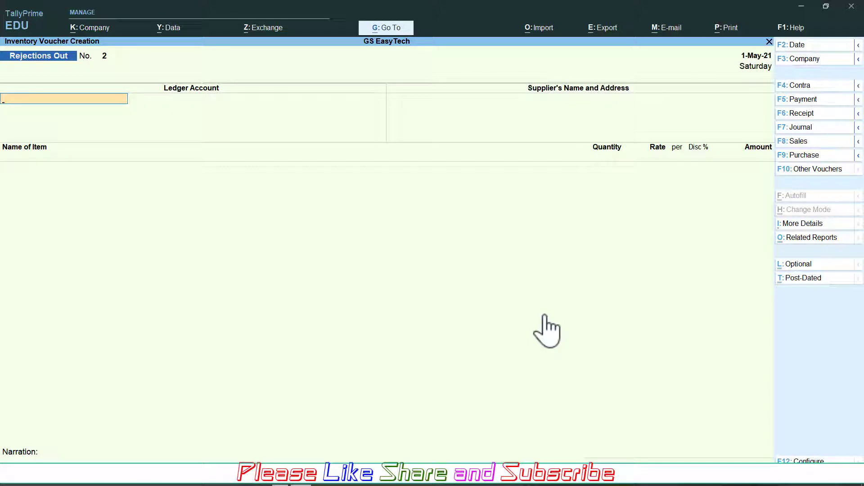
# Step: Quit voucher entry and open the Purchase Bills Pending report to check the quantity pending under r-100
pyautogui.press('Escape')
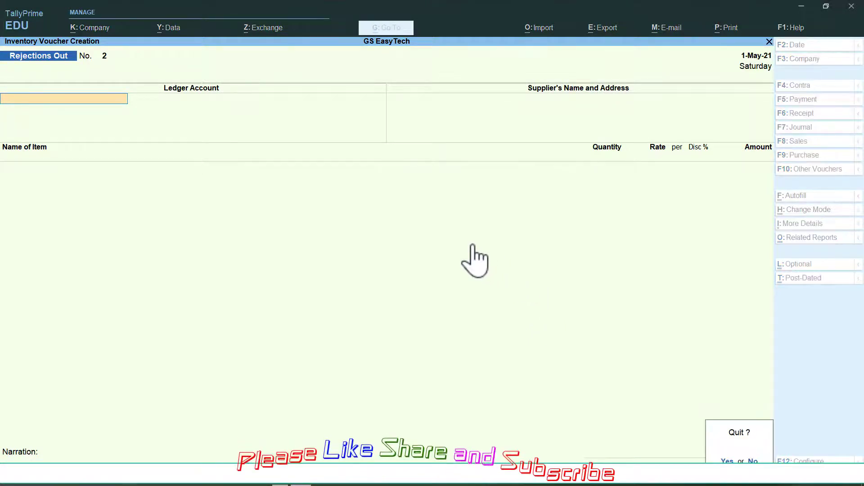
pyautogui.press('Return')
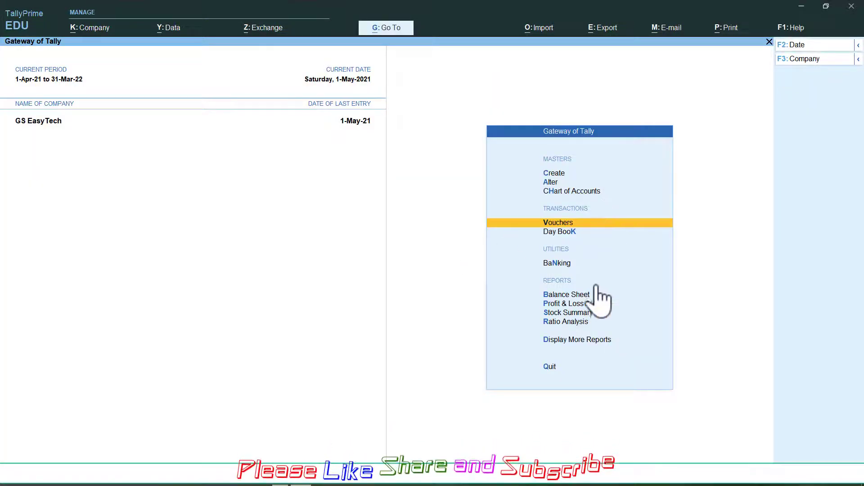
pyautogui.click(571, 340)
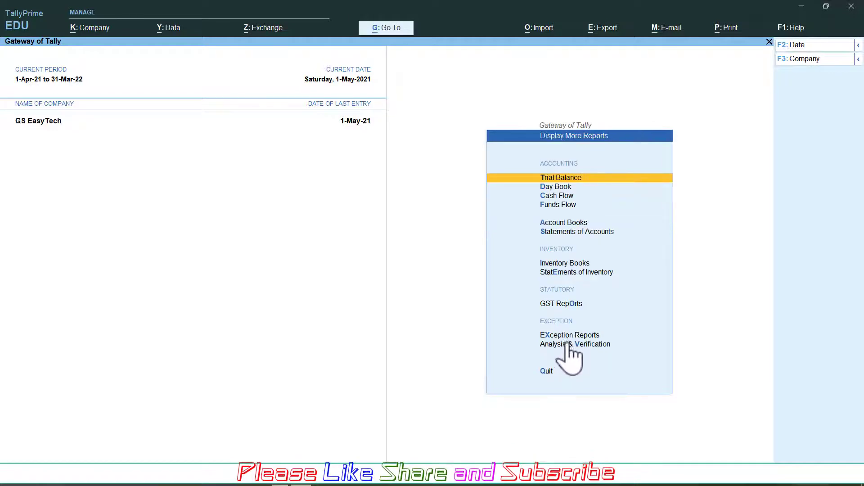
pyautogui.click(572, 275)
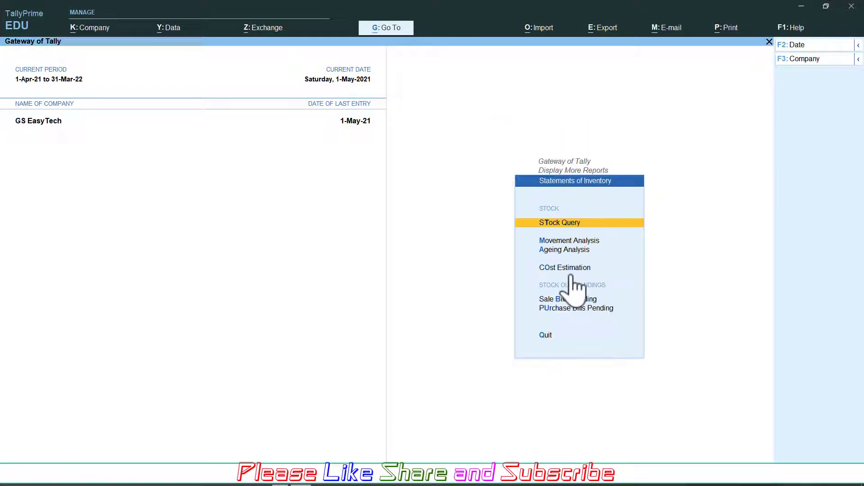
pyautogui.click(562, 311)
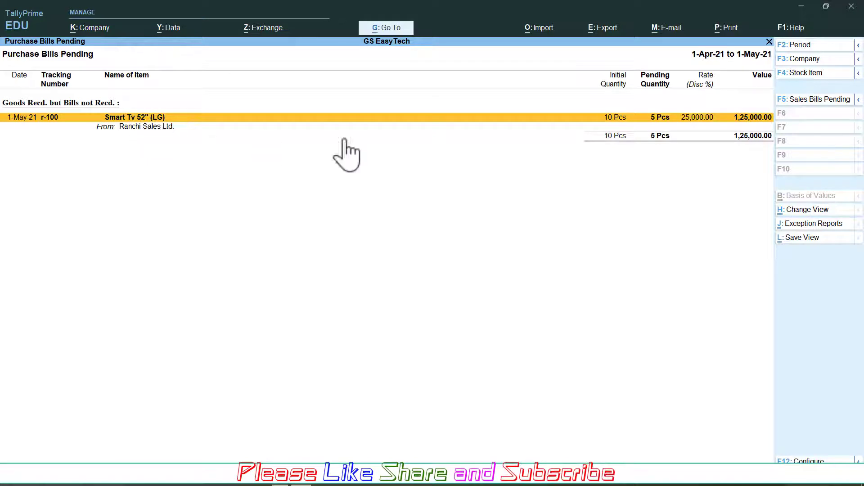
# Step: Leave the pending bills report and start a Purchase voucher with supplier invoice number r/100/2021 dated 1-May-21
pyautogui.press('ctrl')
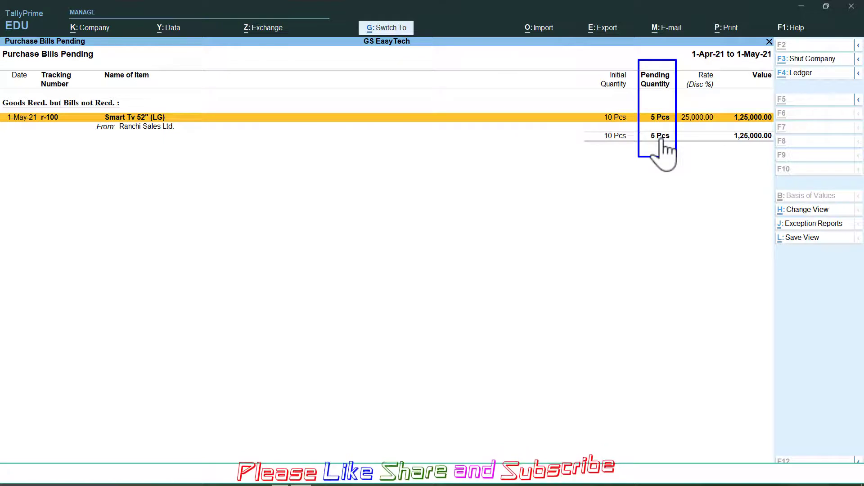
pyautogui.press('Escape')
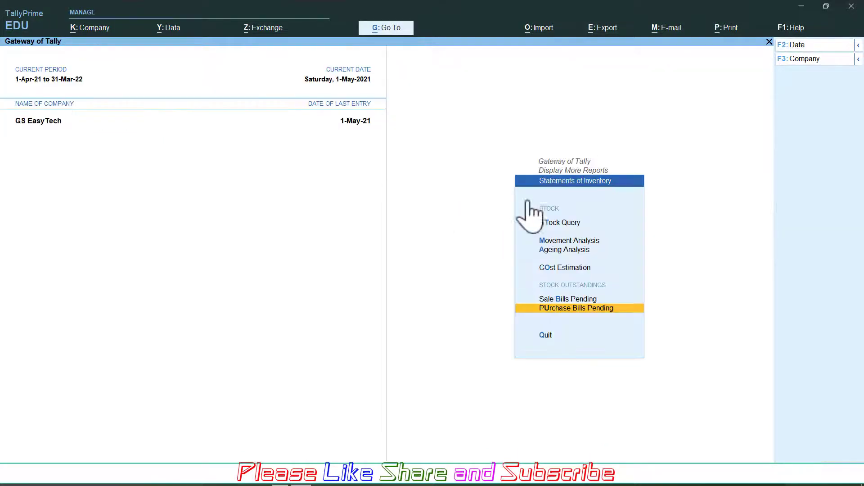
pyautogui.press('Escape')
pyautogui.press('Escape')
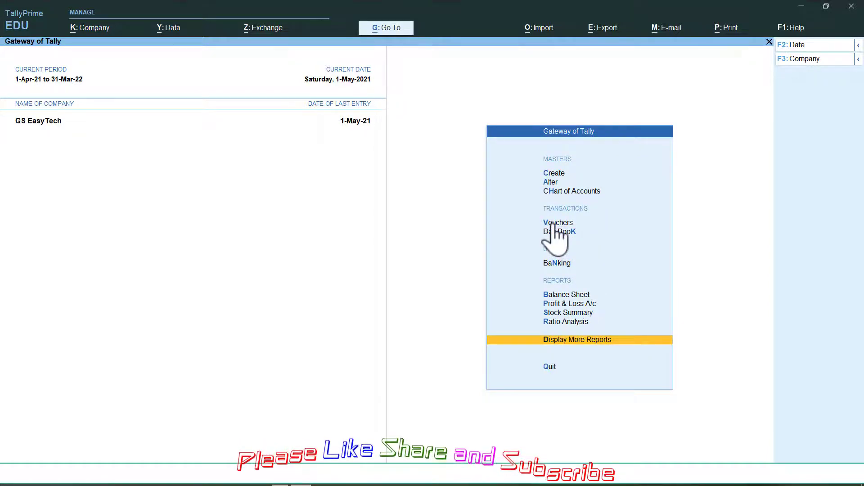
pyautogui.click(555, 224)
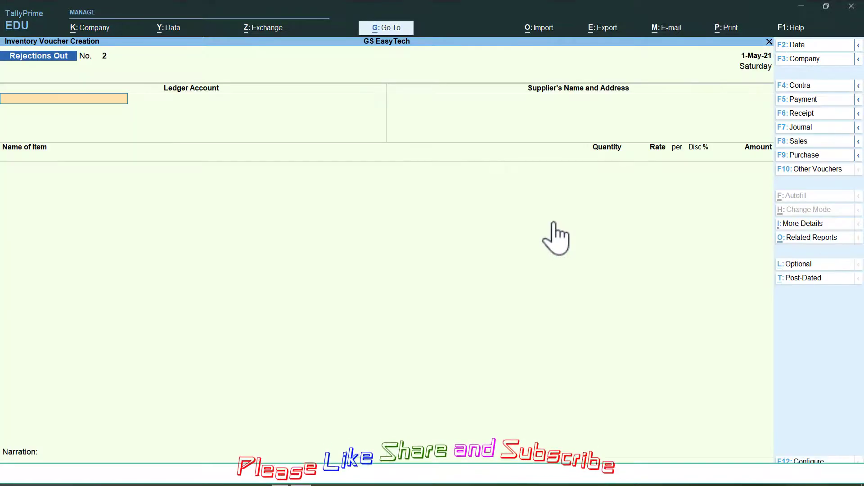
pyautogui.click(808, 157)
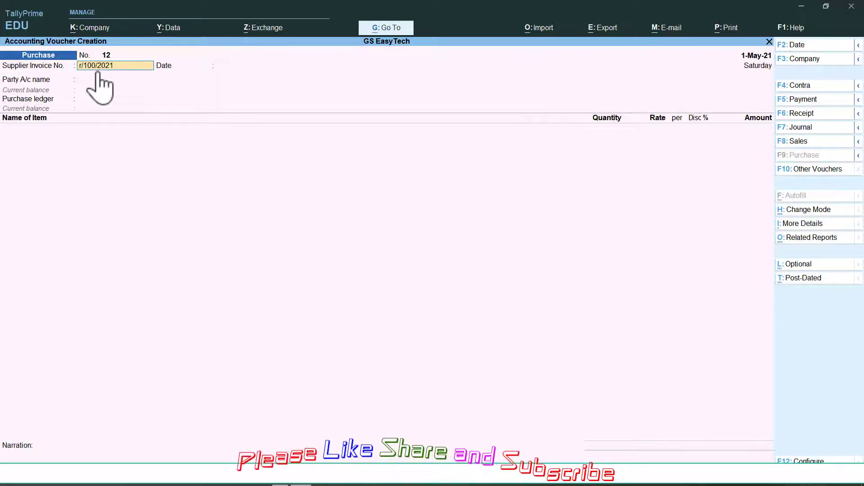
pyautogui.press('Return')
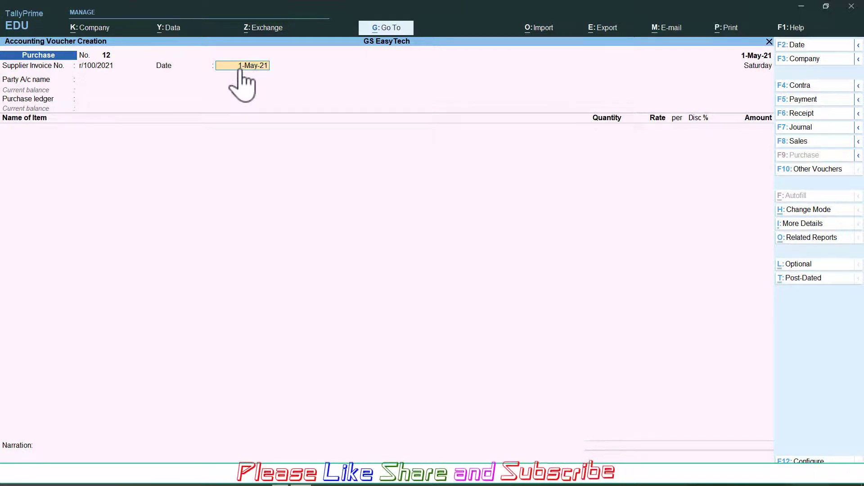
pyautogui.press('Return')
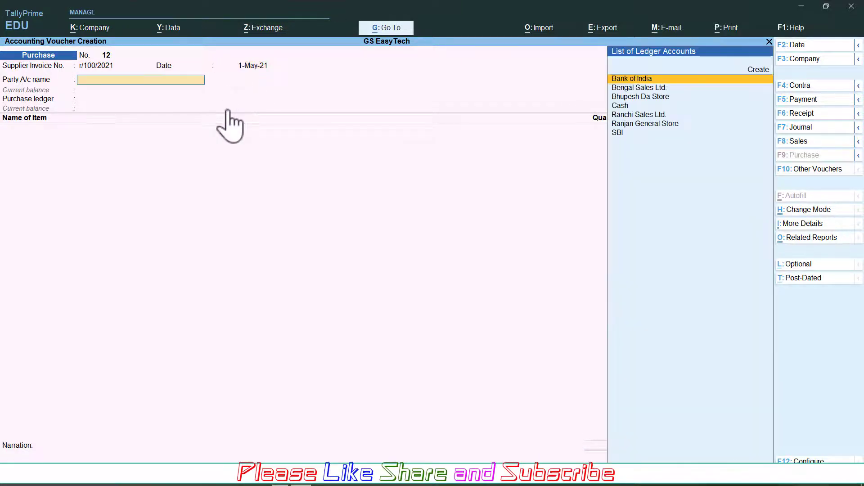
# Step: Select Ranchi Sales Ltd. as the party, link receipt note r-100 dated 1-May-21 and accept the remaining receipt and party details
pyautogui.click(644, 114)
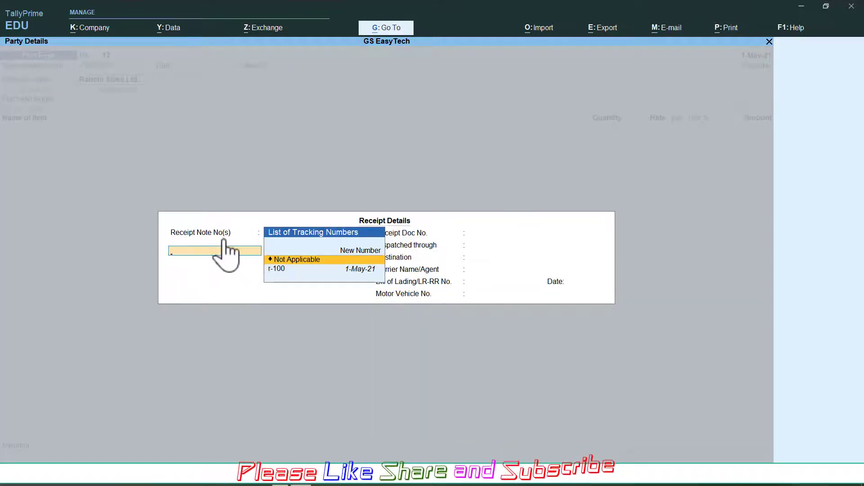
pyautogui.click(298, 271)
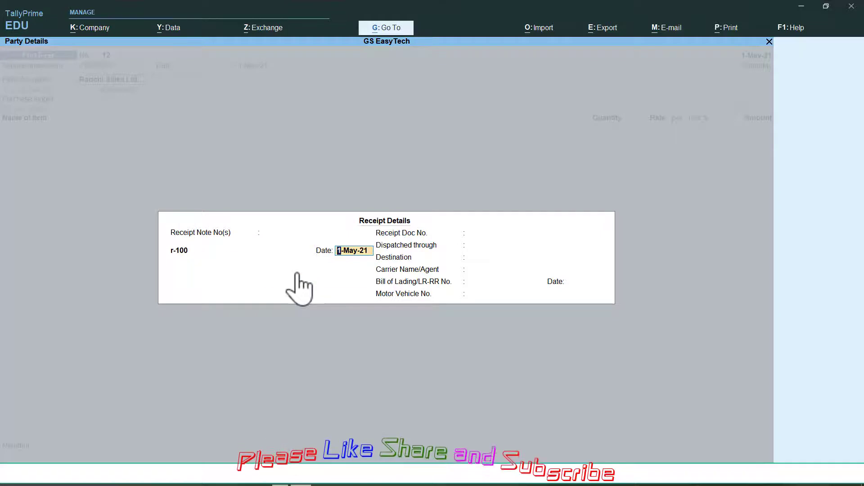
pyautogui.press('Return')
pyautogui.press('Return')
pyautogui.press('Return')
pyautogui.press('Return')
pyautogui.press('Return')
pyautogui.press('Return')
pyautogui.press('Return')
pyautogui.press('Return')
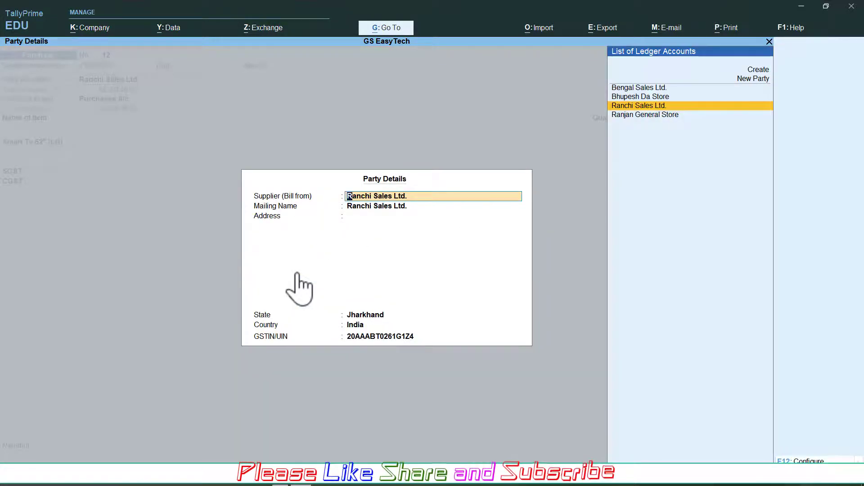
pyautogui.hotkey('ctrl', 'a')
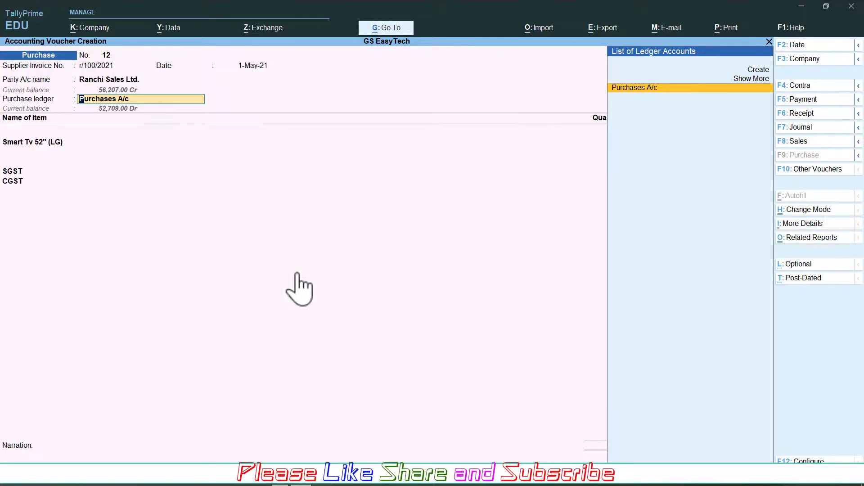
# Step: Keep Purchases A/c as the purchase ledger and accept the Smart Tv 52" (LG) item with the SGST and CGST lines
pyautogui.press('Return')
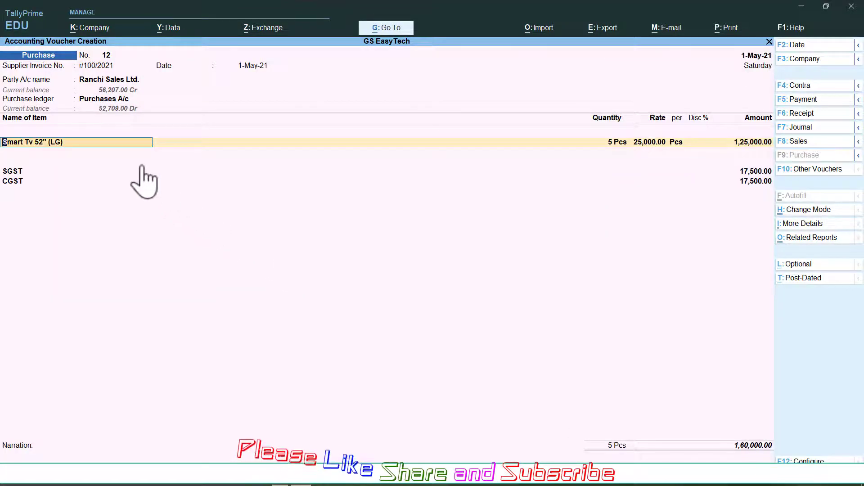
pyautogui.click(20, 175)
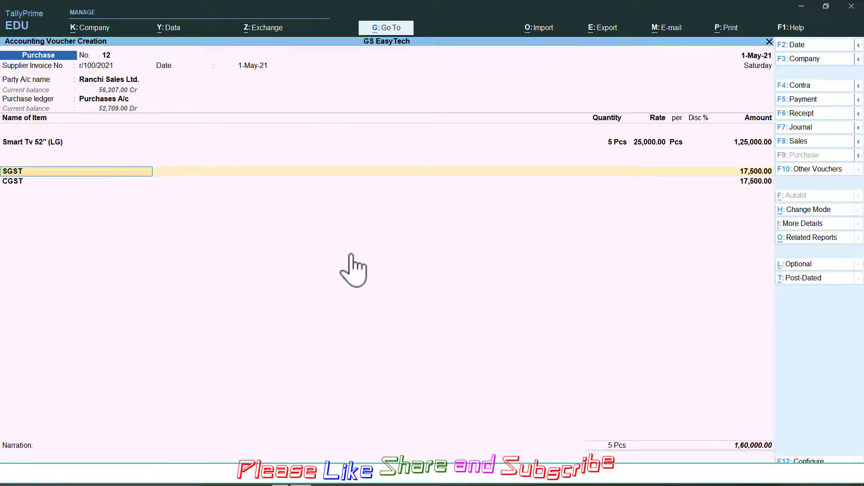
pyautogui.press('Return')
pyautogui.press('Return')
pyautogui.press('Return')
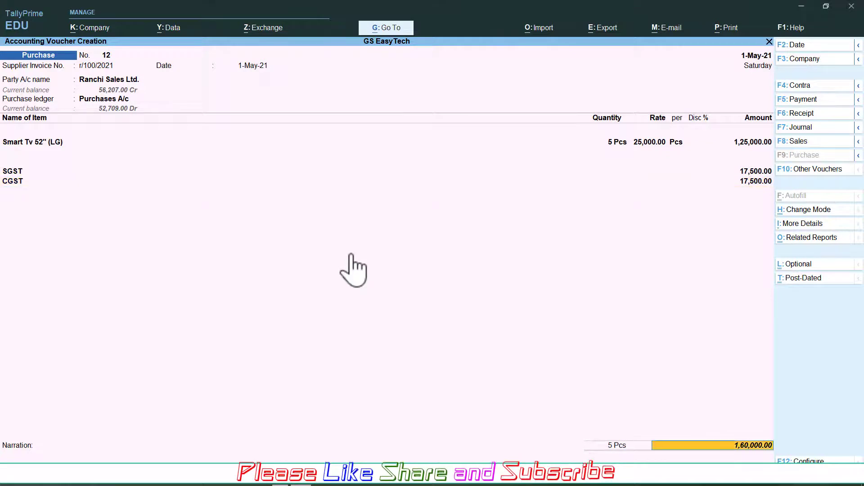
# Step: Set the bill-wise reference to Agst Ref r/100/2021 and save the Purchase voucher with a blank narration
pyautogui.press('Return')
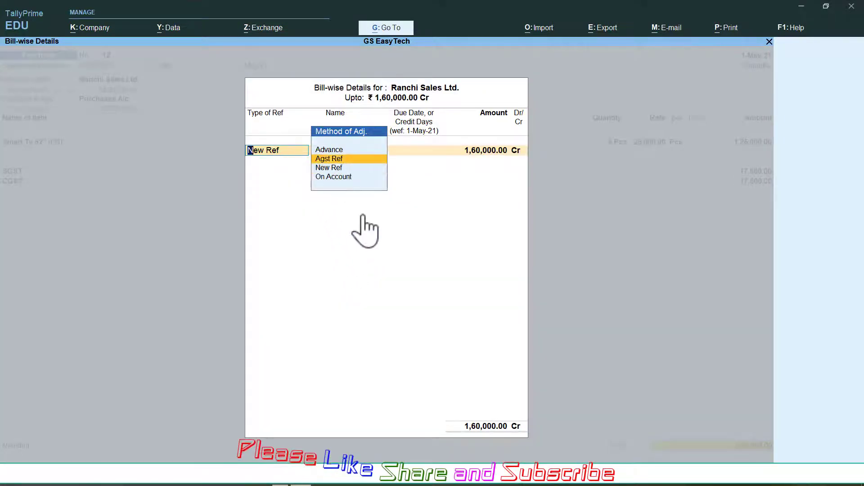
pyautogui.press('Return')
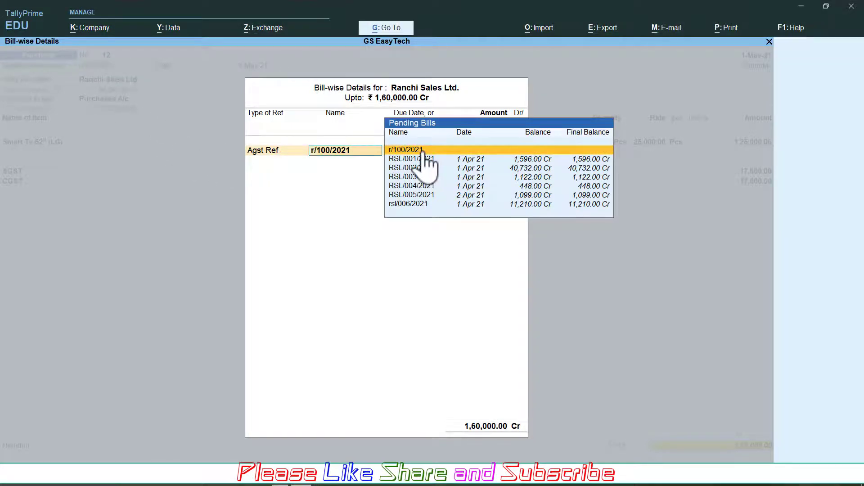
pyautogui.press('Return')
pyautogui.press('Return')
pyautogui.press('Return')
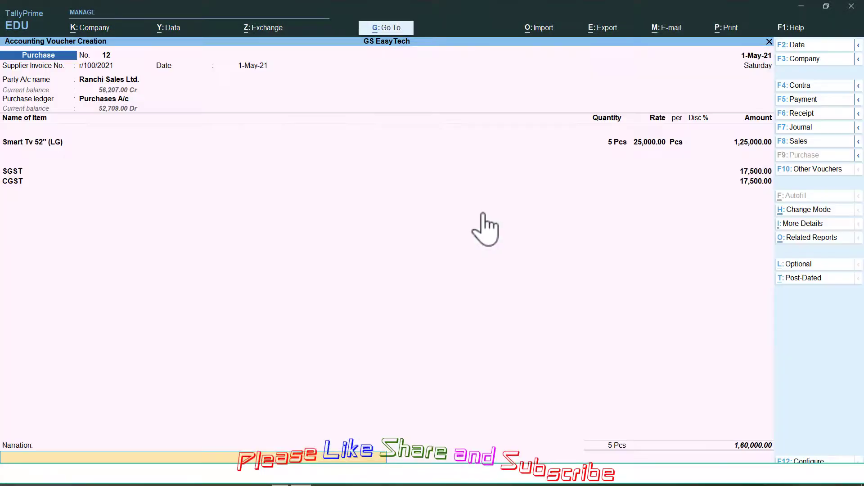
pyautogui.press('Return')
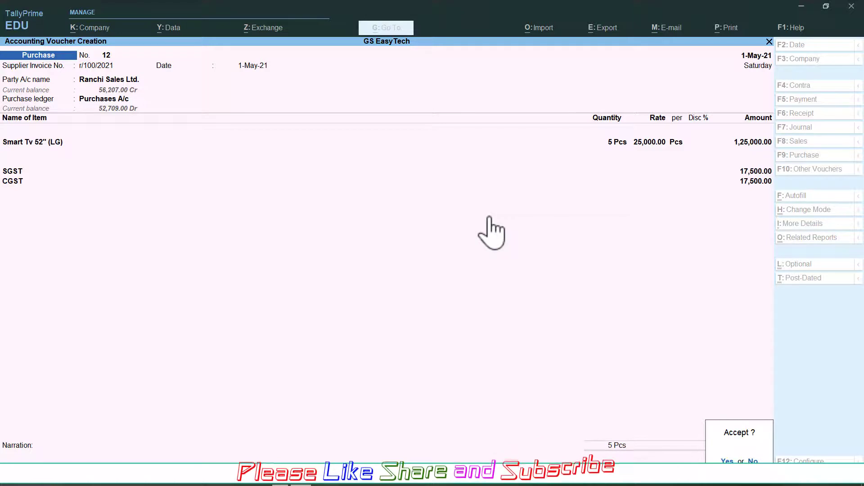
pyautogui.press('Return')
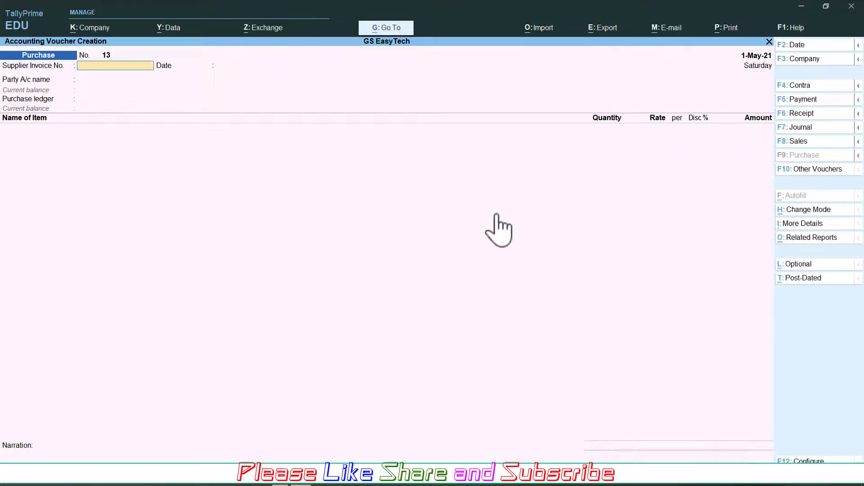
# Step: Quit voucher entry and open the Purchase Bills Pending report to check whether any receipt is still unbilled
pyautogui.press('Escape')
pyautogui.press('Return')
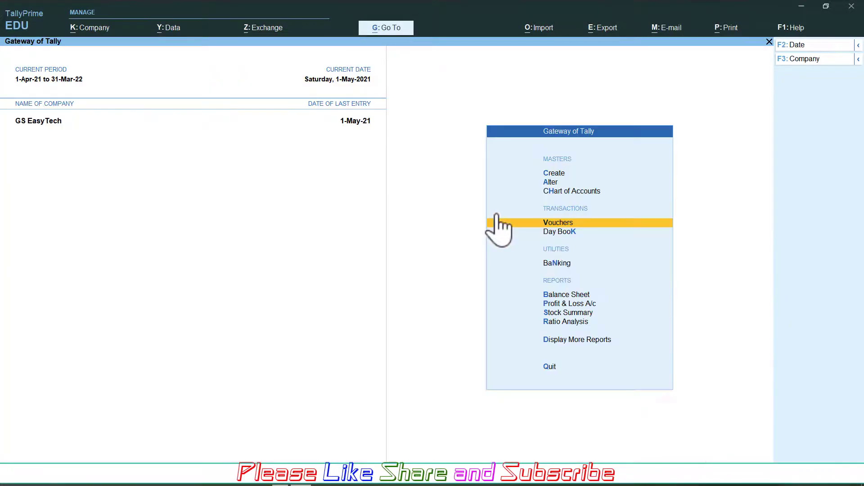
pyautogui.click(557, 341)
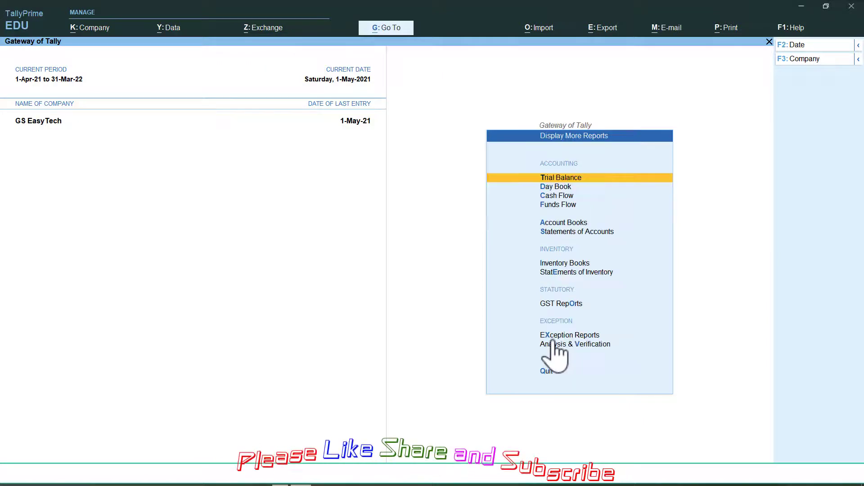
pyautogui.click(584, 274)
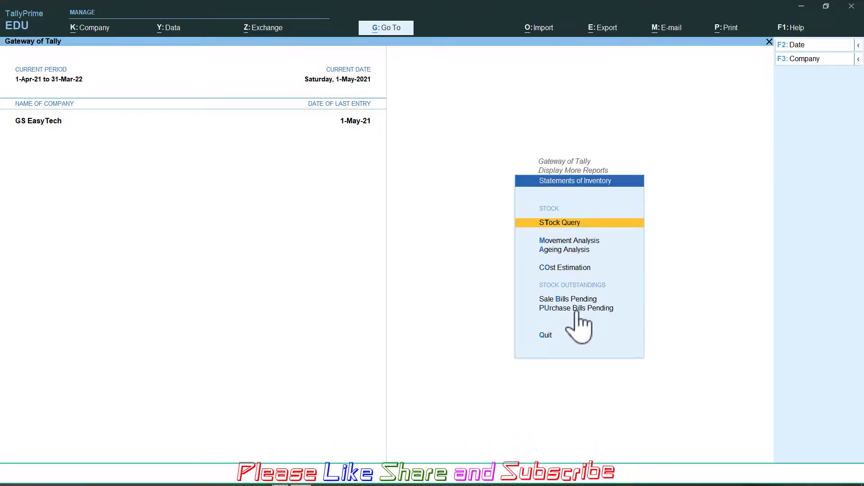
pyautogui.click(581, 309)
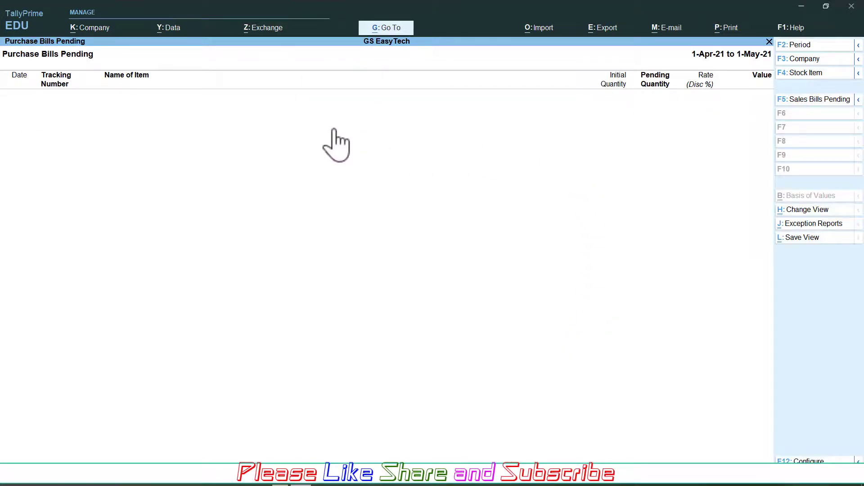
pyautogui.press('ctrl')
pyautogui.moveTo(3, 88); pyautogui.dragTo(443, 173)
pyautogui.press('Escape')
pyautogui.press('Escape')
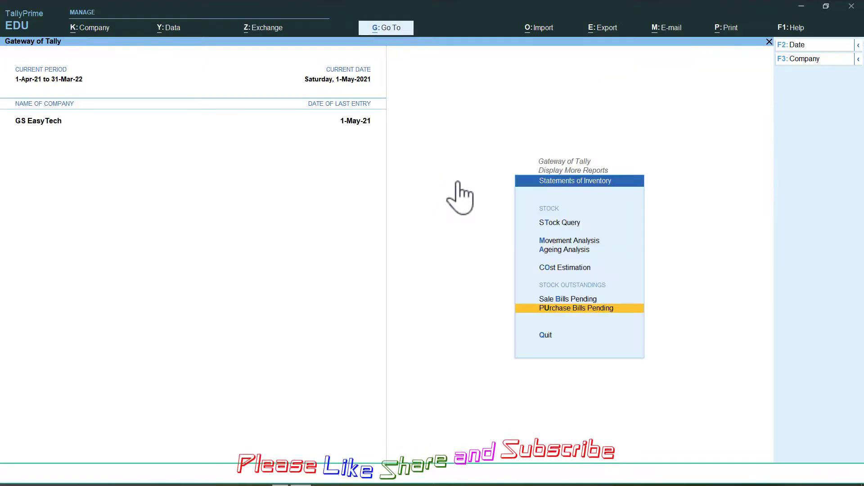
# Step: Open the Ranchi Sales Ltd. voucher from May in the Purchase Register and check its item quantity
pyautogui.press('Escape')
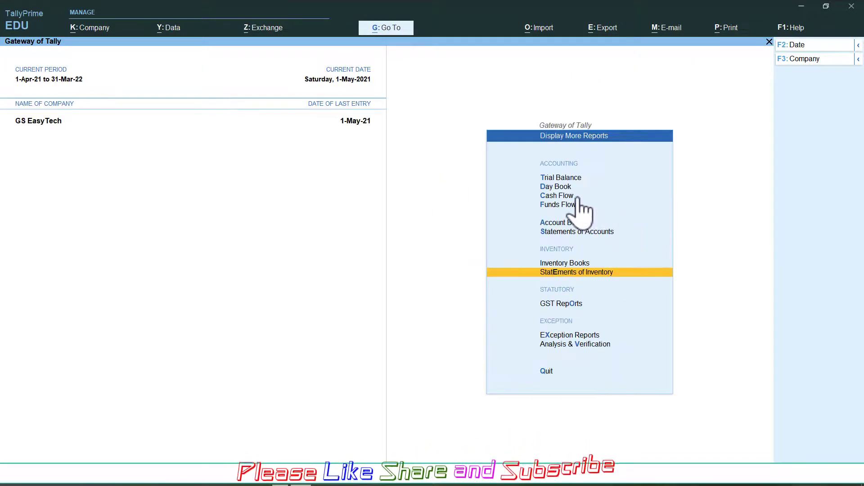
pyautogui.click(569, 224)
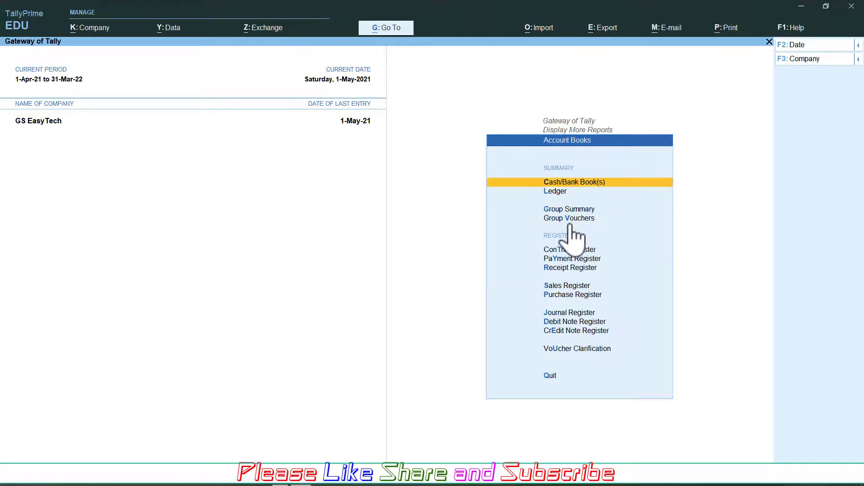
pyautogui.click(571, 294)
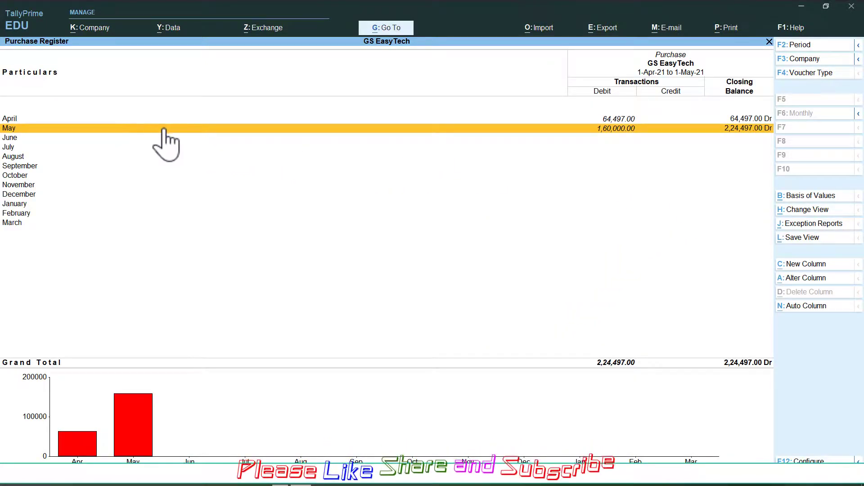
pyautogui.click(164, 130)
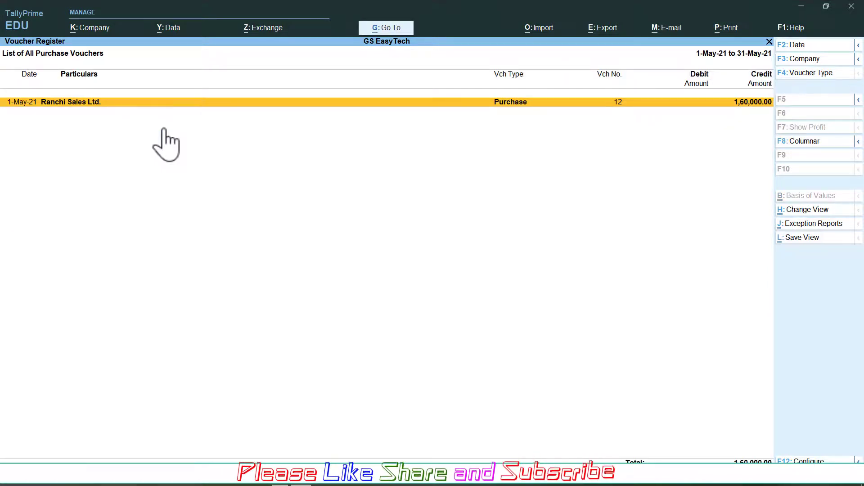
pyautogui.click(514, 105)
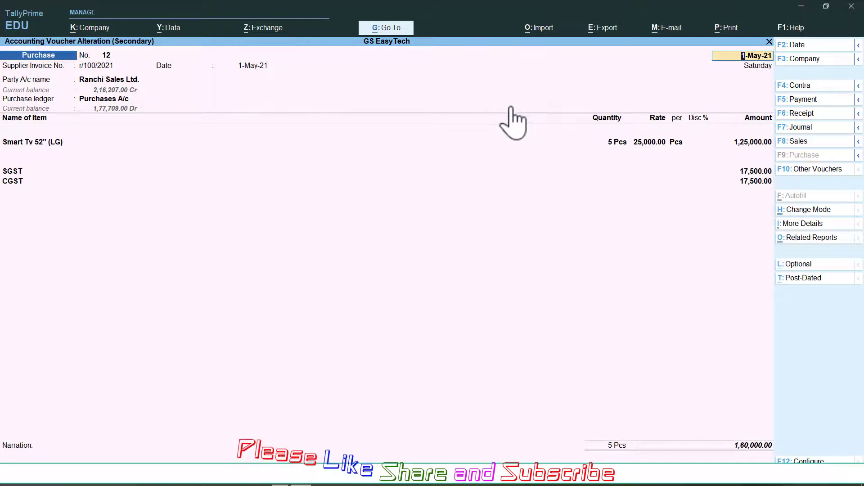
pyautogui.press('ctrl')
pyautogui.moveTo(592, 116); pyautogui.dragTo(631, 167)
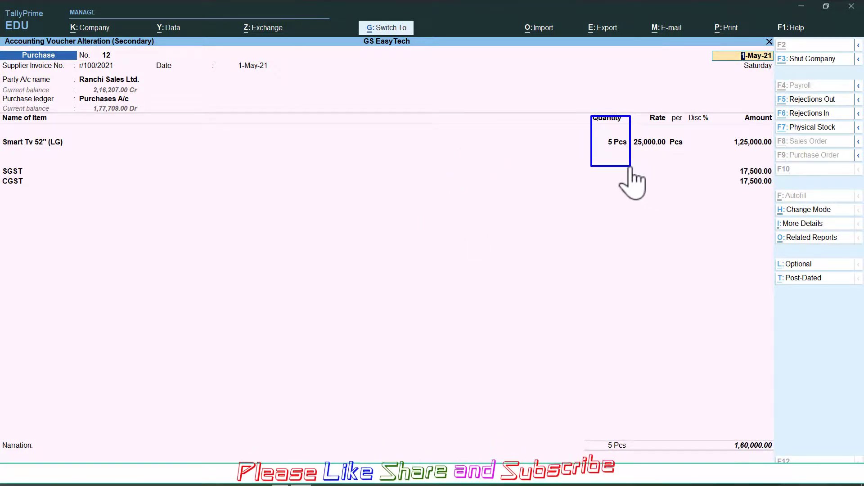
pyautogui.press('Escape')
pyautogui.press('Escape')
pyautogui.press('Return')
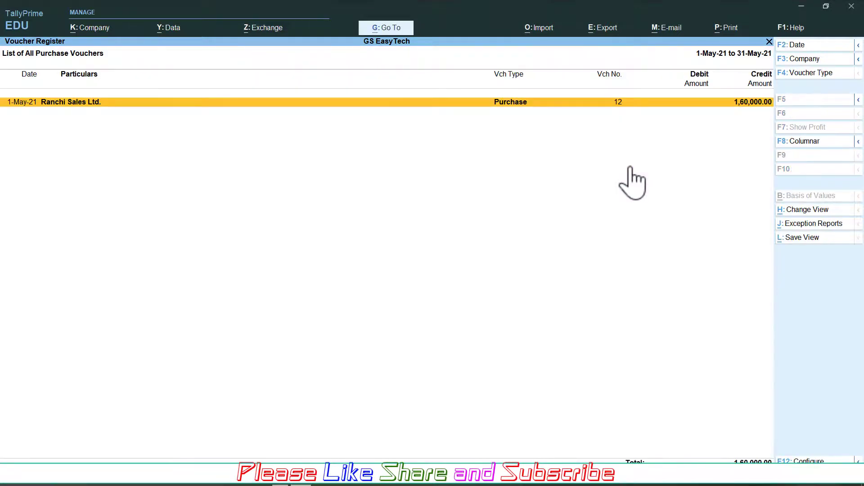
# Step: Close the purchase registers and report menus and return to the Gateway of Tally
pyautogui.press('Escape')
pyautogui.press('Escape')
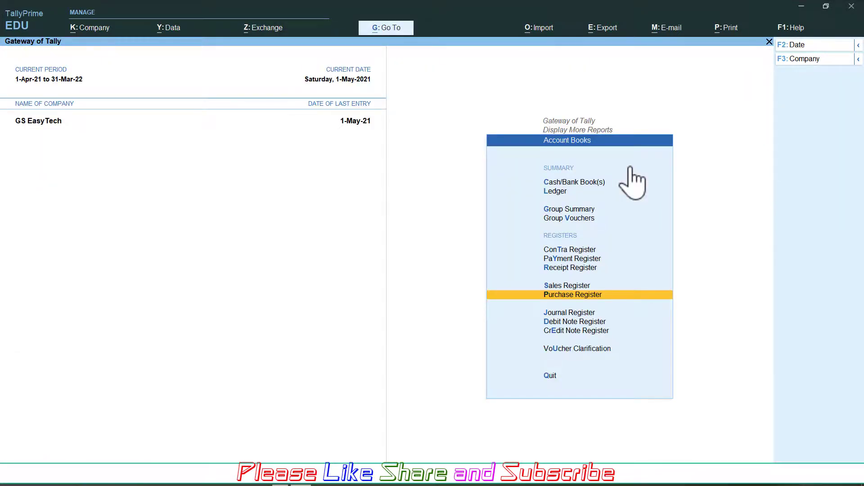
pyautogui.press('Escape')
pyautogui.press('Escape')
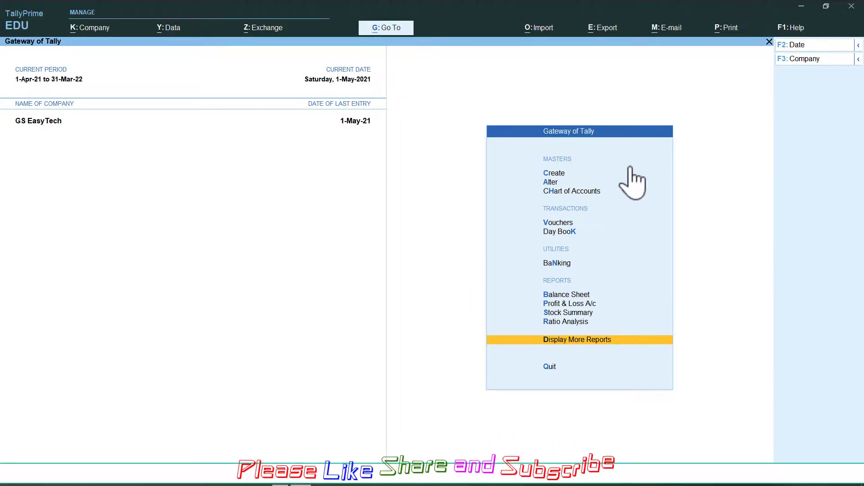
pyautogui.press('Escape')
pyautogui.press('Escape')
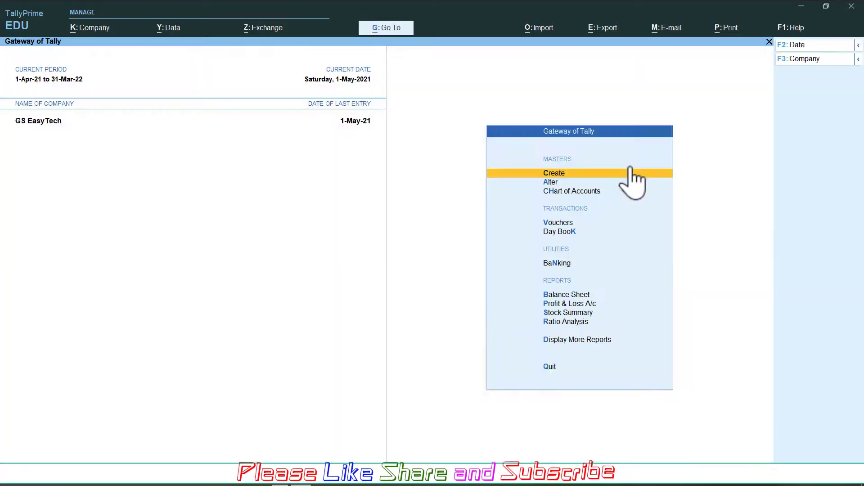